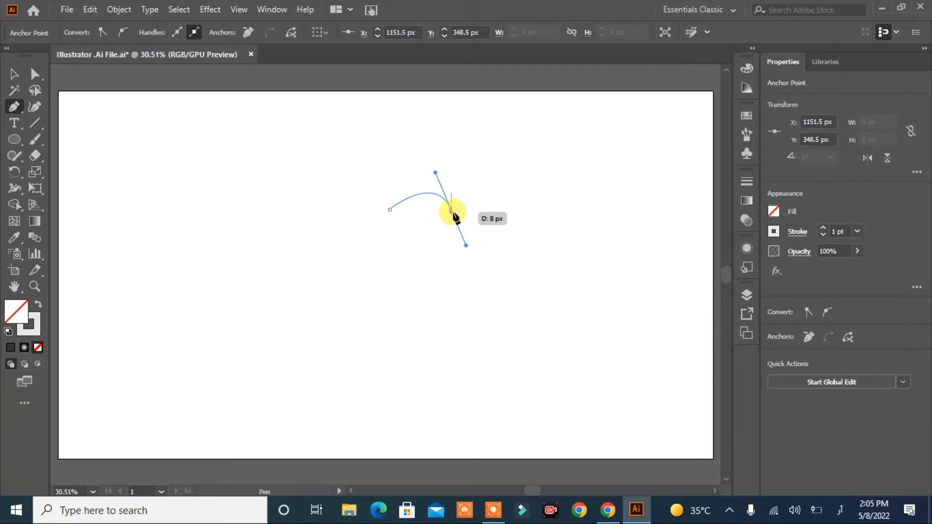
Step: Finish and close a curved half-apple outline with the Pen tool near the centre of the artboard
{"action": "mouse_move", "coordinate": [403, 286]}
{"action": "left_mouse_down"}
{"action": "mouse_move", "coordinate": [364, 297]}
{"action": "mouse_move", "coordinate": [392, 279]}
{"action": "mouse_move", "coordinate": [401, 287]}
{"action": "mouse_move", "coordinate": [383, 276]}
{"action": "mouse_move", "coordinate": [386, 284]}
{"action": "left_mouse_up"}
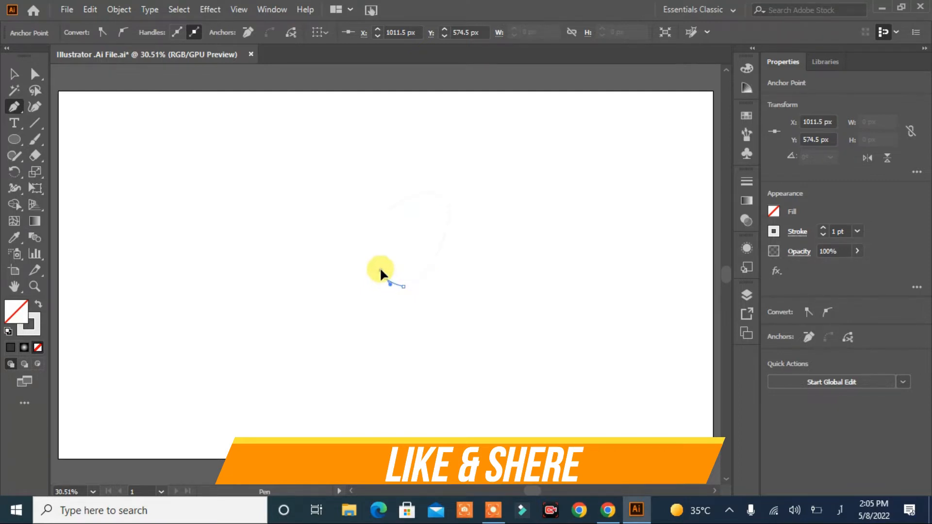
{"action": "left_click_drag", "start_coordinate": [380, 270], "coordinate": [380, 272]}
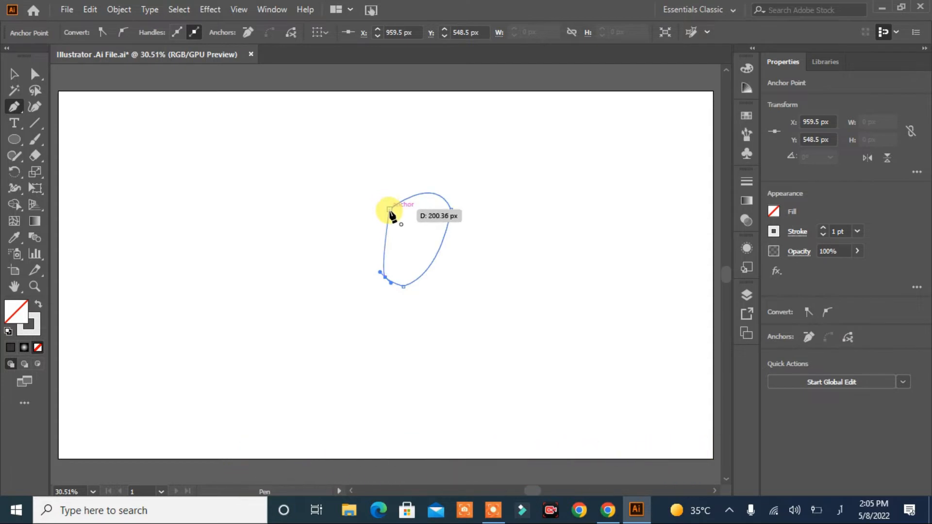
{"action": "left_click", "coordinate": [391, 211]}
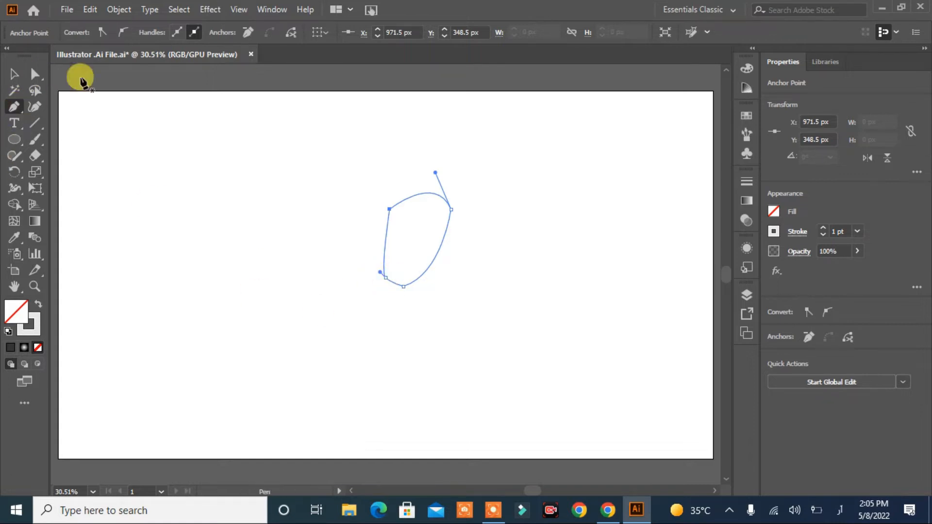
Step: Round the outline's bottom corner to a 55.7 px radius and its upper-right corner to 74.95 px
{"action": "left_click", "coordinate": [34, 74]}
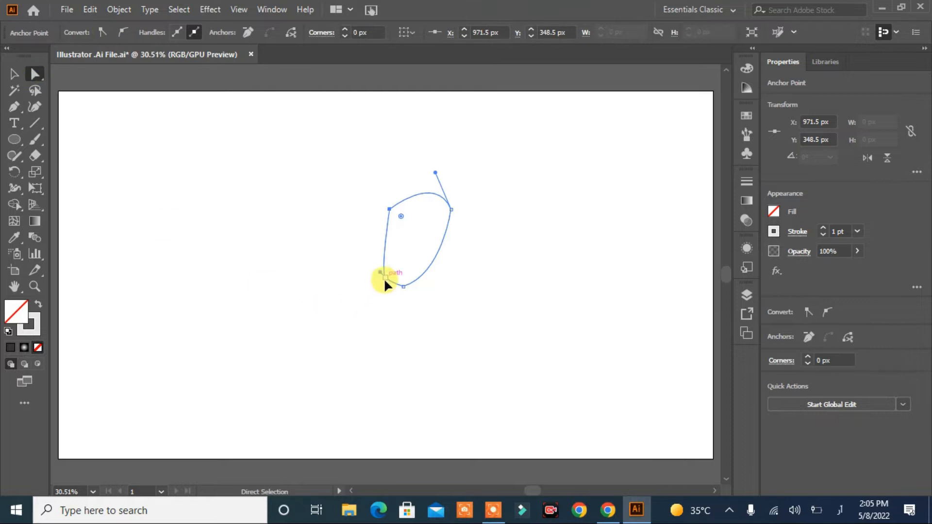
{"action": "left_click", "coordinate": [385, 278]}
{"action": "left_click", "coordinate": [404, 287]}
{"action": "mouse_move", "coordinate": [406, 274]}
{"action": "left_mouse_down"}
{"action": "mouse_move", "coordinate": [402, 261]}
{"action": "mouse_move", "coordinate": [405, 269]}
{"action": "left_mouse_up"}
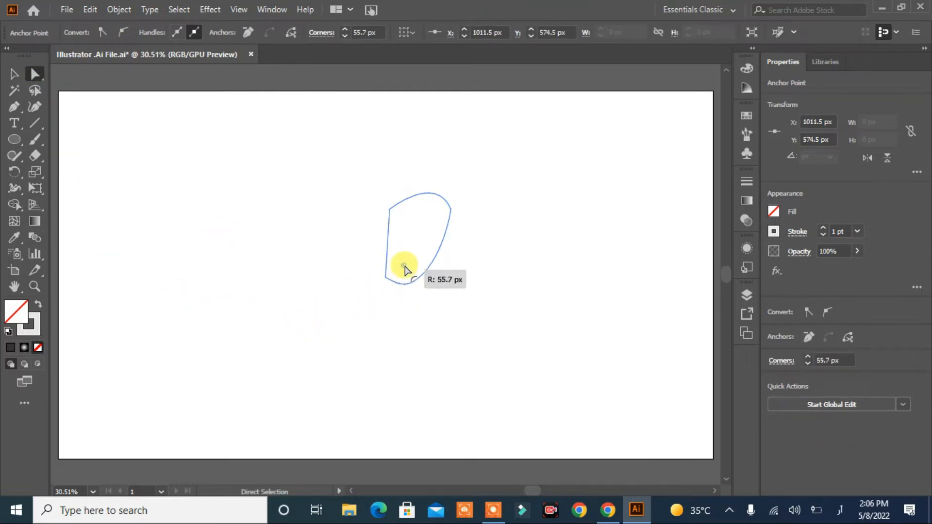
{"action": "left_click", "coordinate": [451, 208]}
{"action": "left_click_drag", "start_coordinate": [433, 212], "coordinate": [422, 222]}
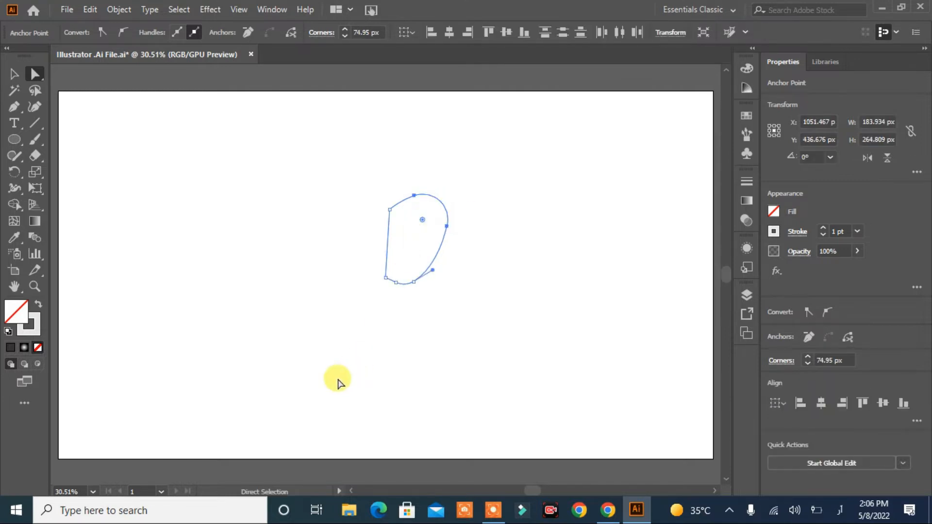
Step: Swap the half-apple's fill and stroke, then fill the shape with dark red and leave it without a stroke
{"action": "left_click", "coordinate": [14, 74]}
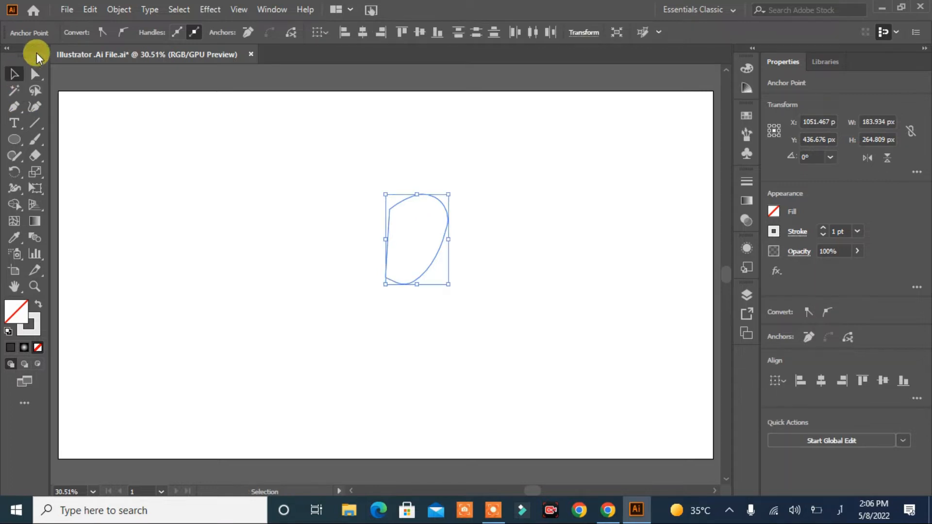
{"action": "left_click", "coordinate": [36, 308]}
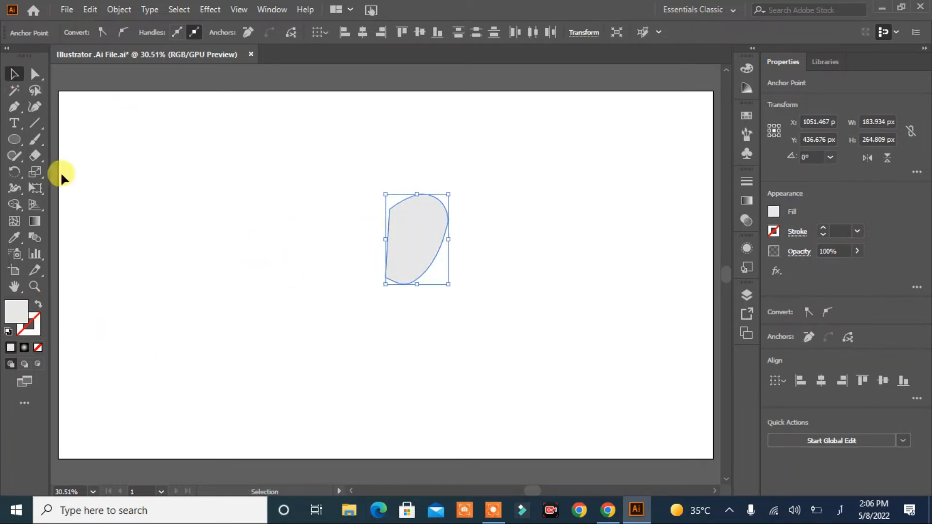
{"action": "left_click", "coordinate": [153, 137]}
{"action": "left_click", "coordinate": [417, 229]}
{"action": "left_click", "coordinate": [78, 31]}
{"action": "left_click", "coordinate": [105, 55]}
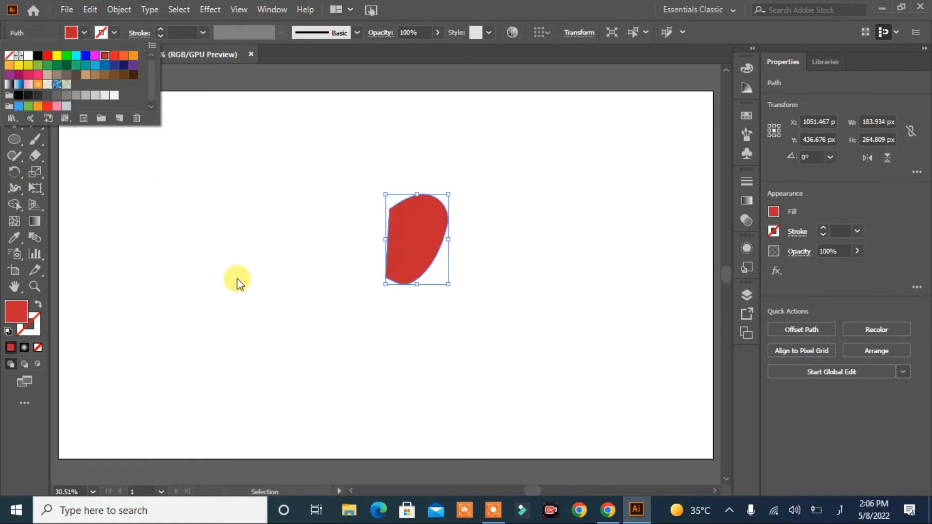
{"action": "left_click", "coordinate": [242, 279]}
{"action": "left_click", "coordinate": [425, 248]}
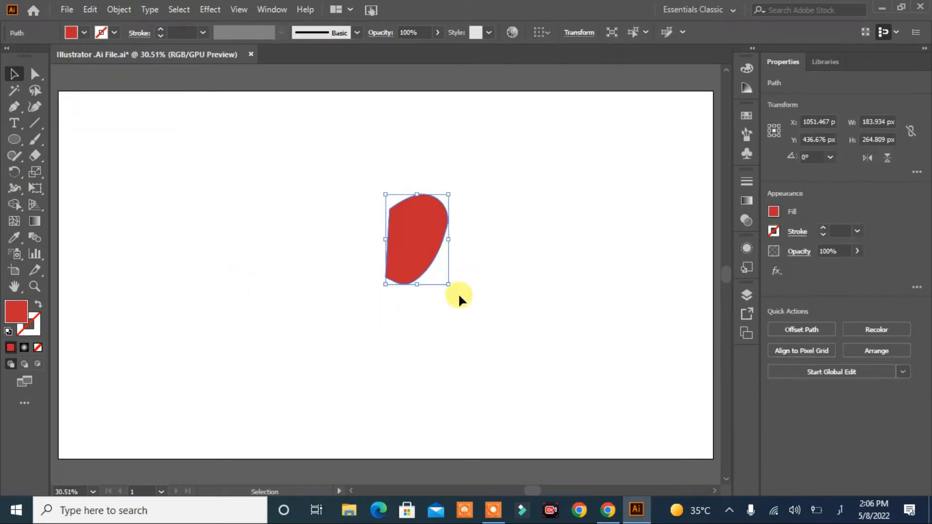
Step: Move the shape's upper-left anchor point so it lines up vertically with the lower-left one, making the left edge straight
{"action": "left_click", "coordinate": [34, 74]}
{"action": "left_click_drag", "start_coordinate": [392, 213], "coordinate": [385, 209]}
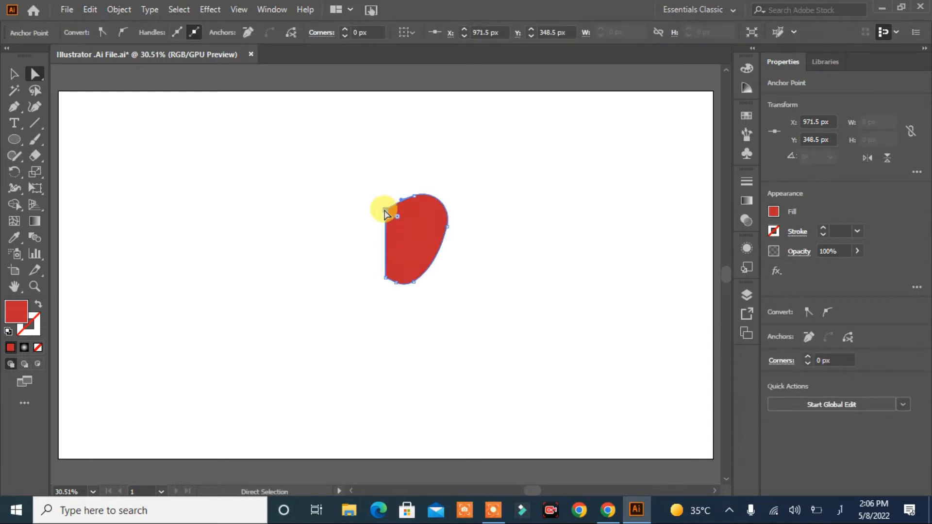
{"action": "left_click", "coordinate": [442, 312]}
{"action": "left_click_drag", "start_coordinate": [466, 165], "coordinate": [386, 335]}
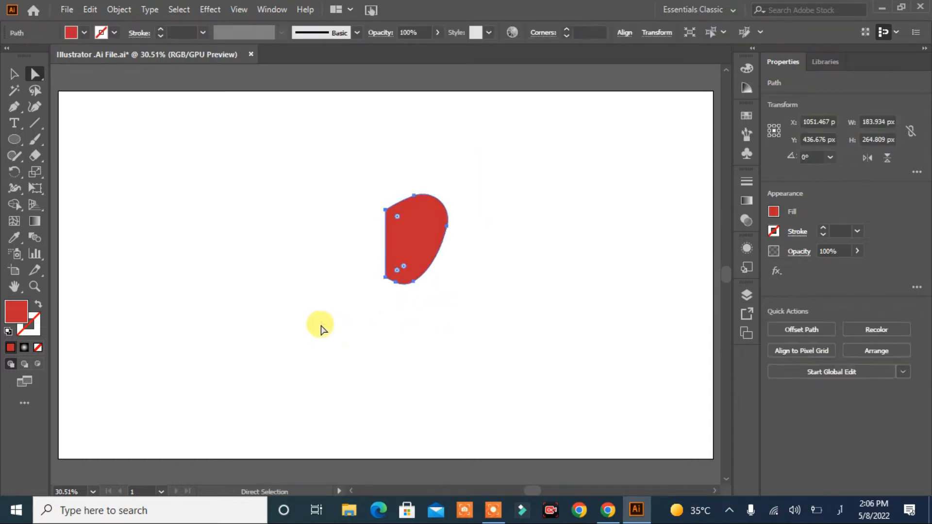
Step: Apply a 3D Revolve effect to the red shape, turning it 360° from its left edge with preview enabled
{"action": "left_click", "coordinate": [14, 74]}
{"action": "left_click", "coordinate": [216, 273]}
{"action": "left_click_drag", "start_coordinate": [460, 181], "coordinate": [372, 295]}
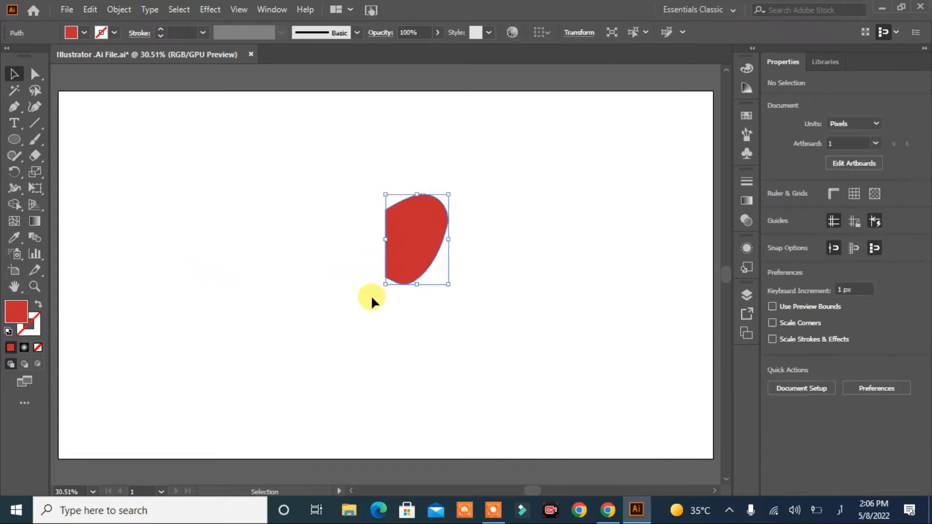
{"action": "left_click", "coordinate": [211, 10]}
{"action": "mouse_move", "coordinate": [227, 88]}
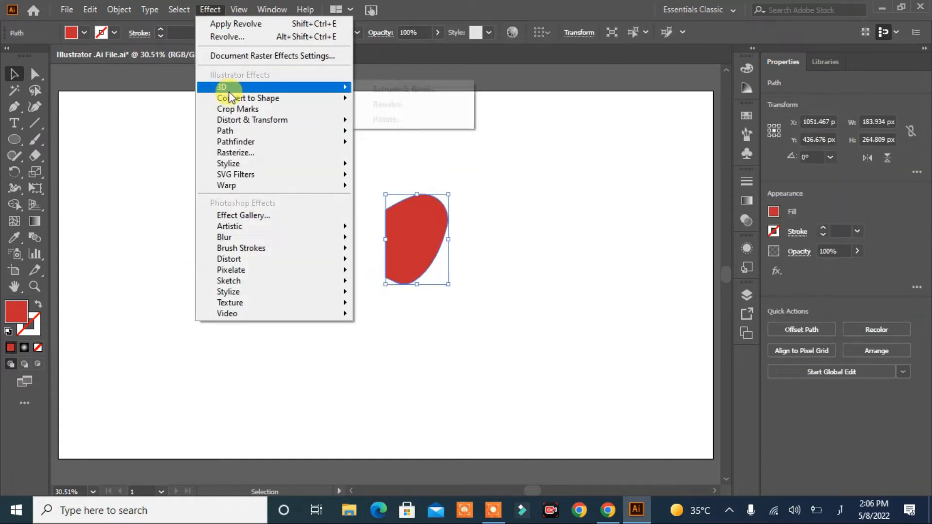
{"action": "left_click", "coordinate": [421, 103]}
{"action": "left_click", "coordinate": [402, 407]}
{"action": "left_click_drag", "start_coordinate": [527, 125], "coordinate": [636, 82]}
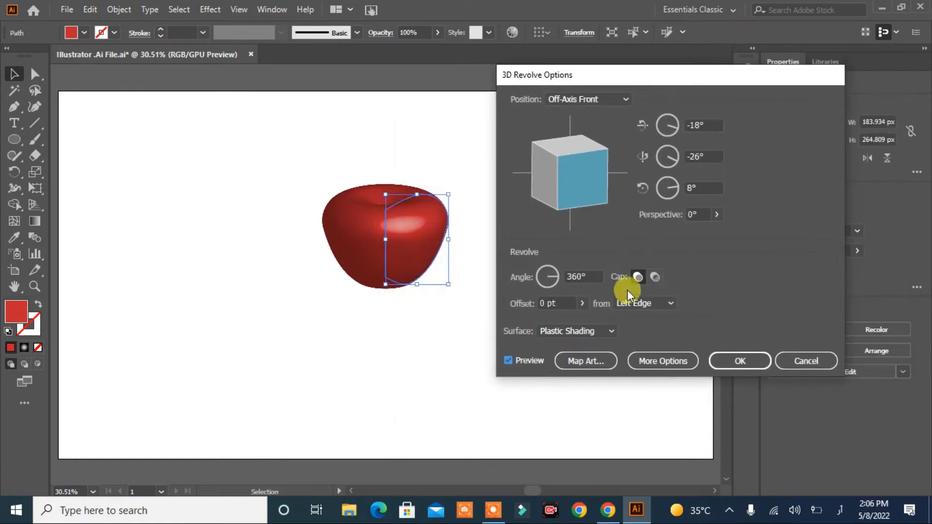
{"action": "left_click", "coordinate": [740, 361]}
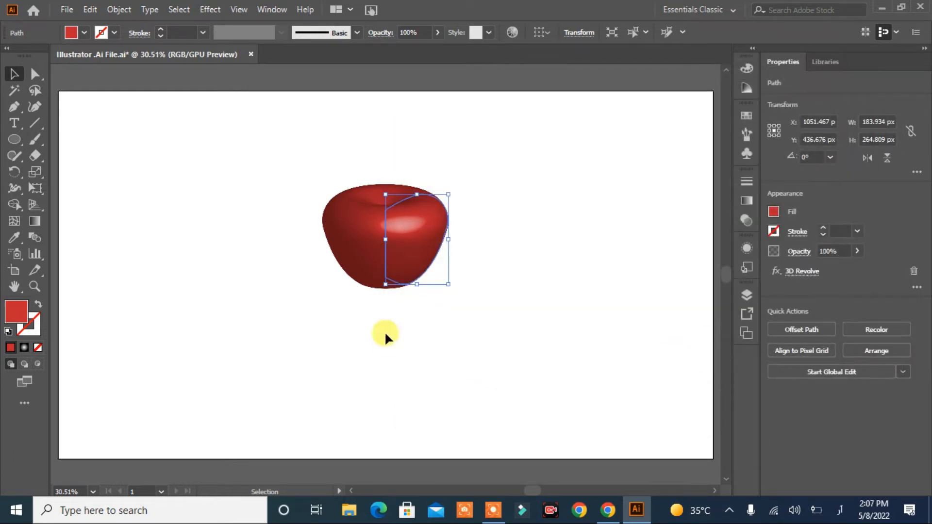
Step: Stretch the apple's profile to about 293 px tall and shift the anchor point beside its bottom-left corner slightly up and right
{"action": "left_click_drag", "start_coordinate": [415, 287], "coordinate": [416, 294]}
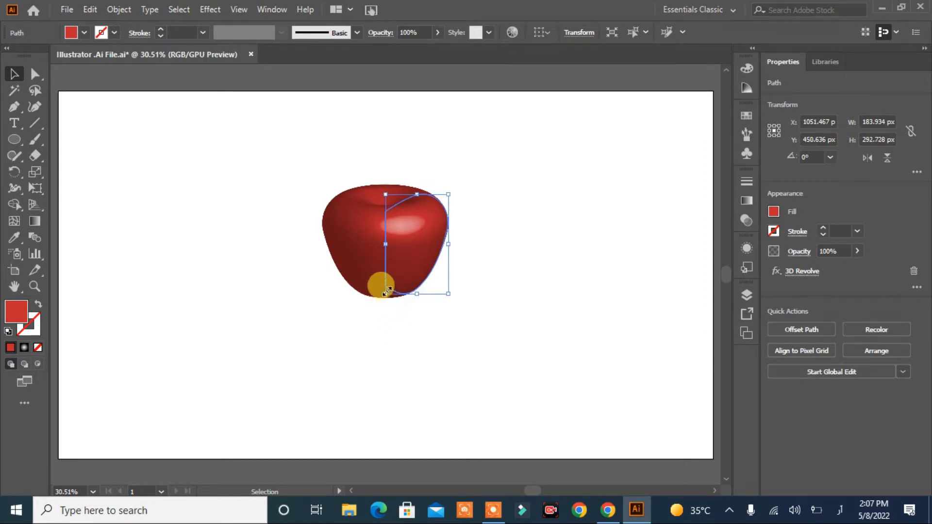
{"action": "left_click", "coordinate": [34, 74]}
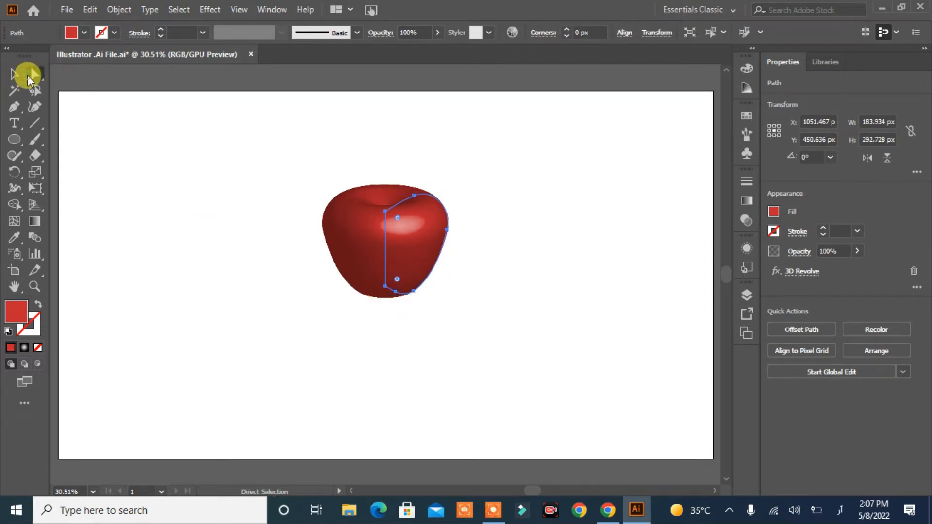
{"action": "left_click", "coordinate": [385, 286]}
{"action": "left_click_drag", "start_coordinate": [395, 292], "coordinate": [400, 289]}
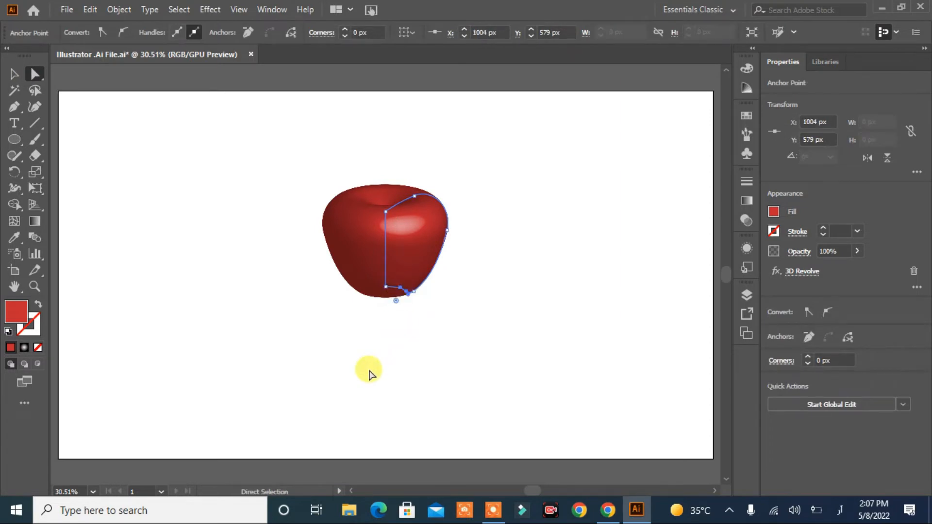
Step: Adjust the curve handle of the profile's lower-right anchor point to reshape the apple's base
{"action": "left_click", "coordinate": [401, 343]}
{"action": "left_click", "coordinate": [406, 265]}
{"action": "left_click", "coordinate": [383, 219]}
{"action": "left_click", "coordinate": [413, 291]}
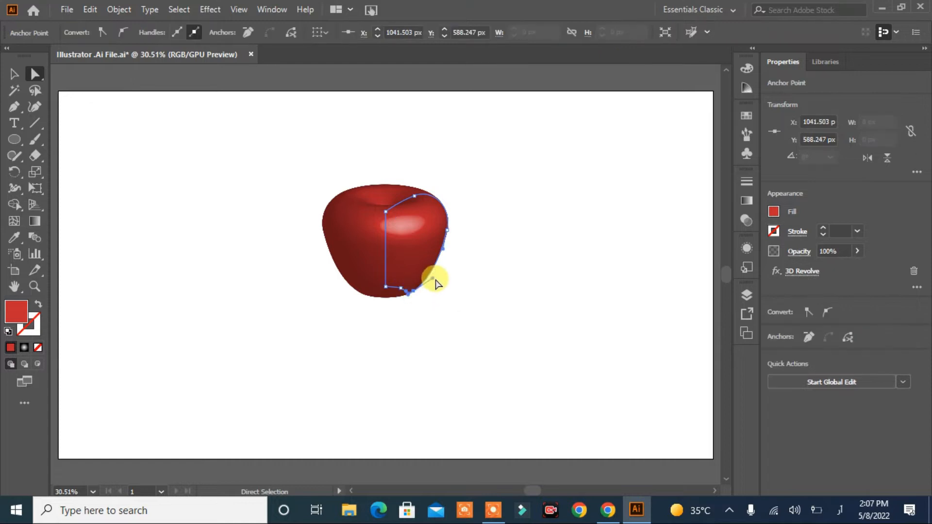
{"action": "left_click_drag", "start_coordinate": [433, 279], "coordinate": [441, 280]}
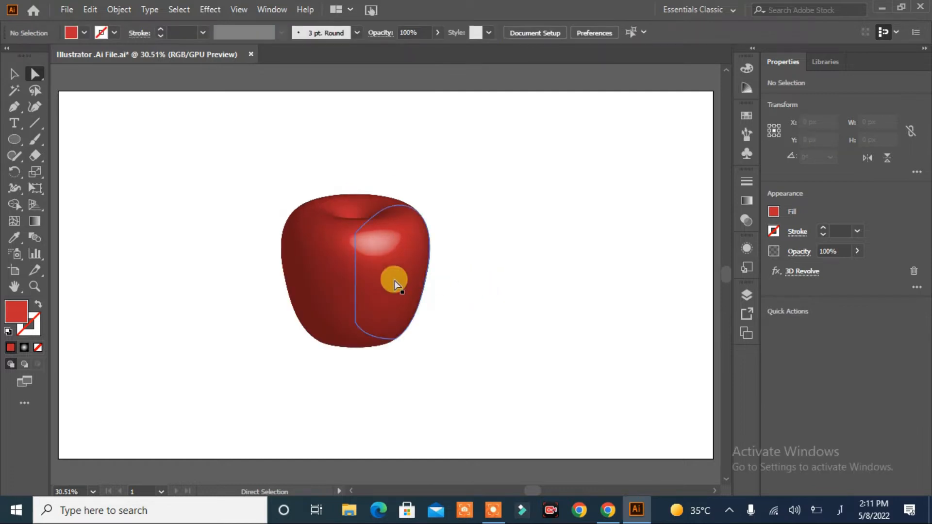
Step: Enlarge the revolved apple slightly and move it toward the left side of the artboard
{"action": "left_click", "coordinate": [395, 280]}
{"action": "left_click", "coordinate": [14, 74]}
{"action": "left_click_drag", "start_coordinate": [436, 267], "coordinate": [438, 269]}
{"action": "left_click", "coordinate": [486, 296]}
{"action": "left_click_drag", "start_coordinate": [369, 277], "coordinate": [289, 298]}
{"action": "left_click", "coordinate": [385, 301]}
Step: Draw an open, curved stem path about 198 by 304 px from the apple's hollow up to the right with the Pen tool
{"action": "left_click", "coordinate": [14, 106]}
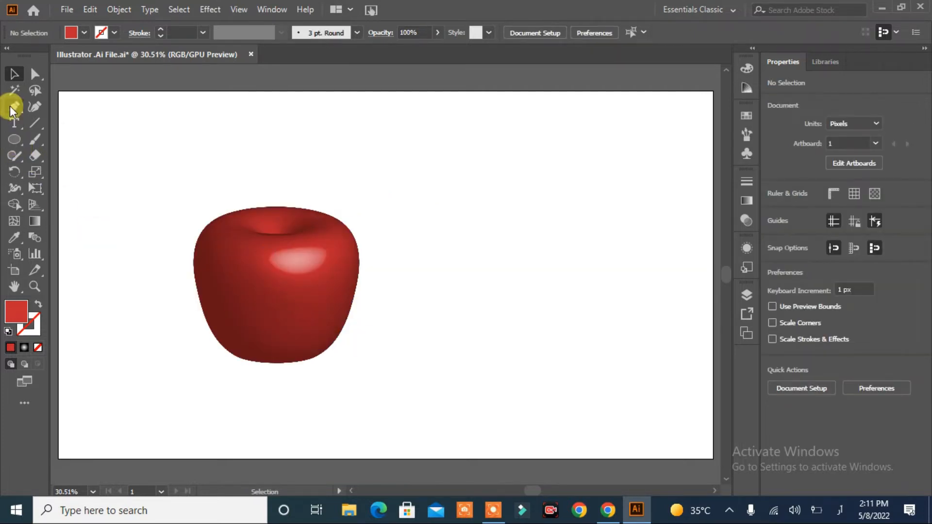
{"action": "left_click", "coordinate": [276, 232]}
{"action": "left_click_drag", "start_coordinate": [345, 128], "coordinate": [418, 119]}
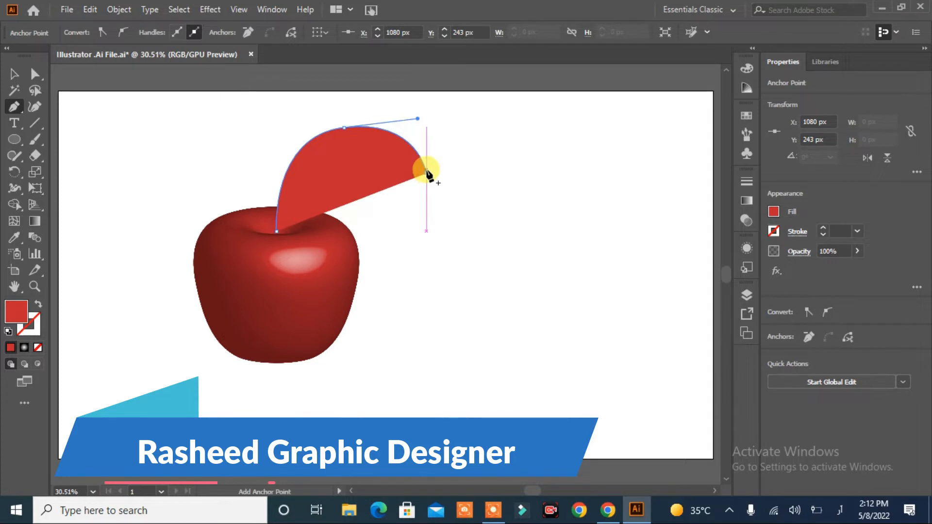
{"action": "key", "text": "Escape"}
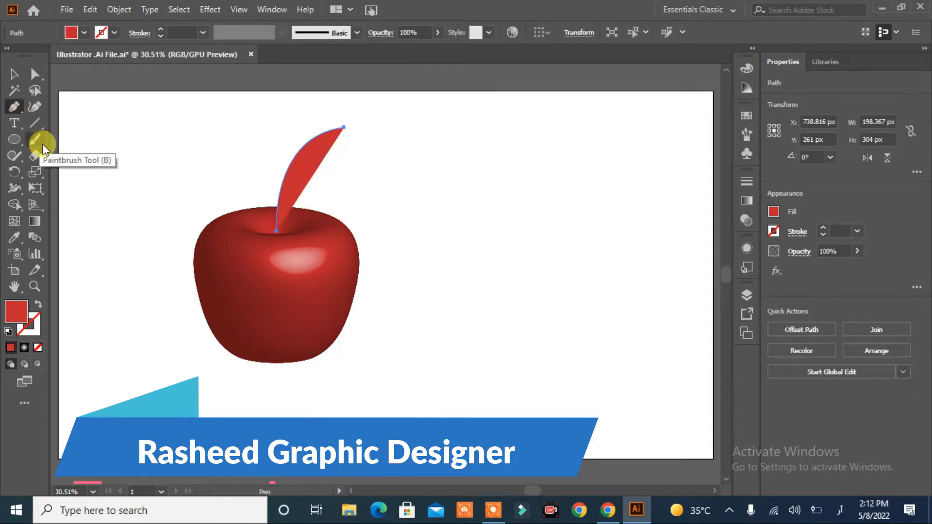
Step: Give the stem path no fill and a dark green stroke with a weight of 32 pt
{"action": "left_click", "coordinate": [38, 304]}
{"action": "left_click", "coordinate": [111, 34]}
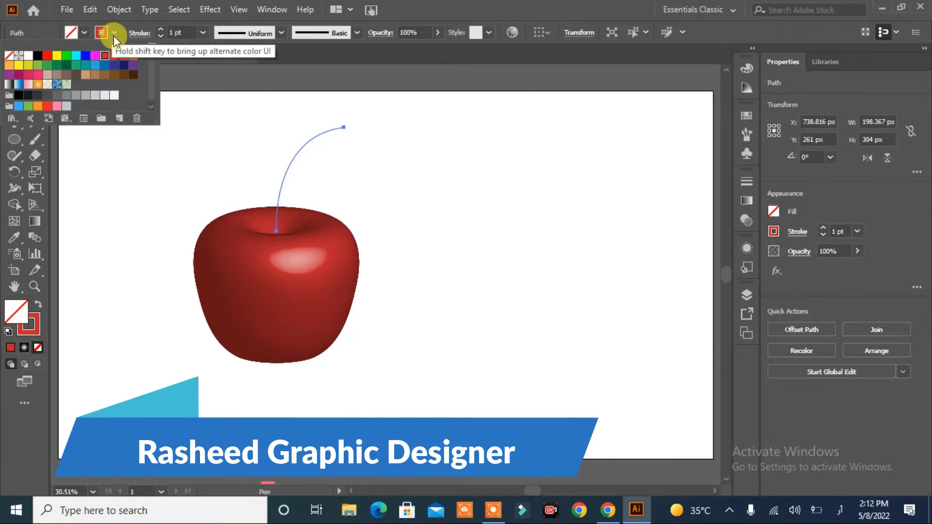
{"action": "left_click", "coordinate": [86, 96]}
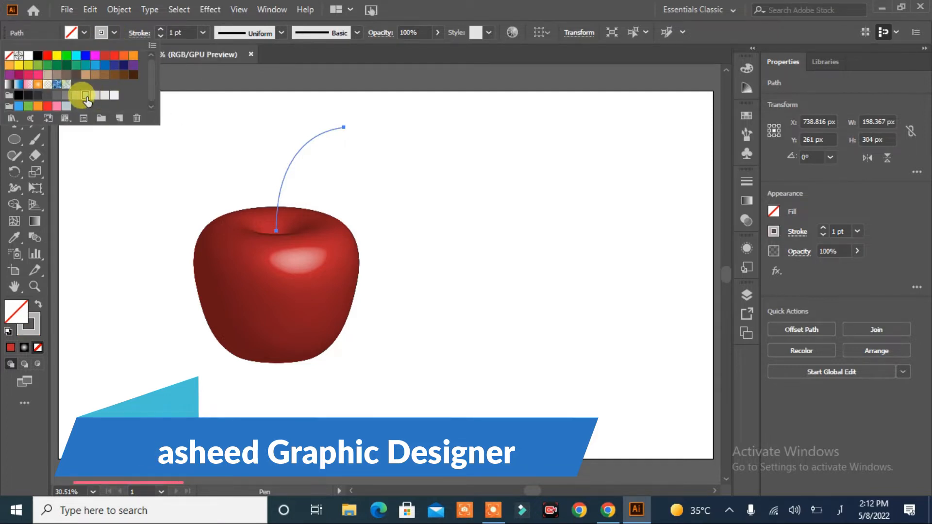
{"action": "left_click", "coordinate": [67, 65]}
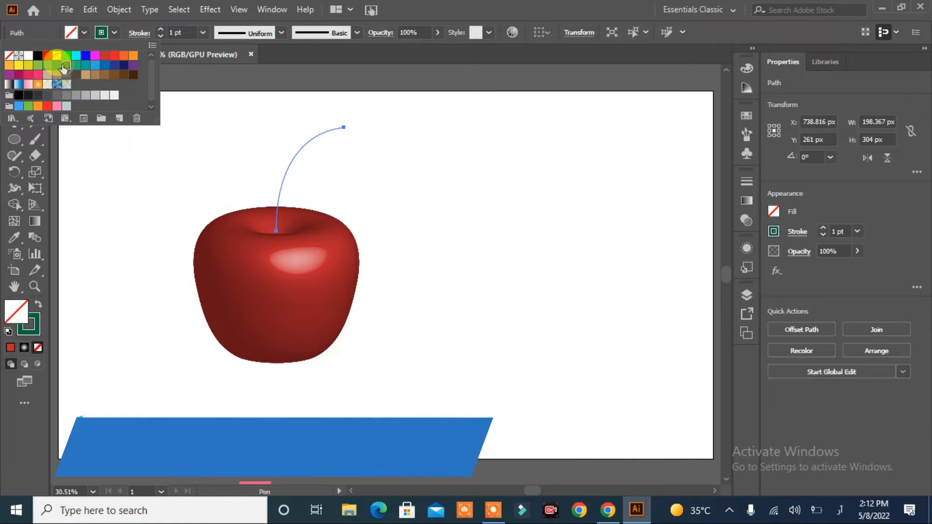
{"action": "left_click", "coordinate": [160, 30]}
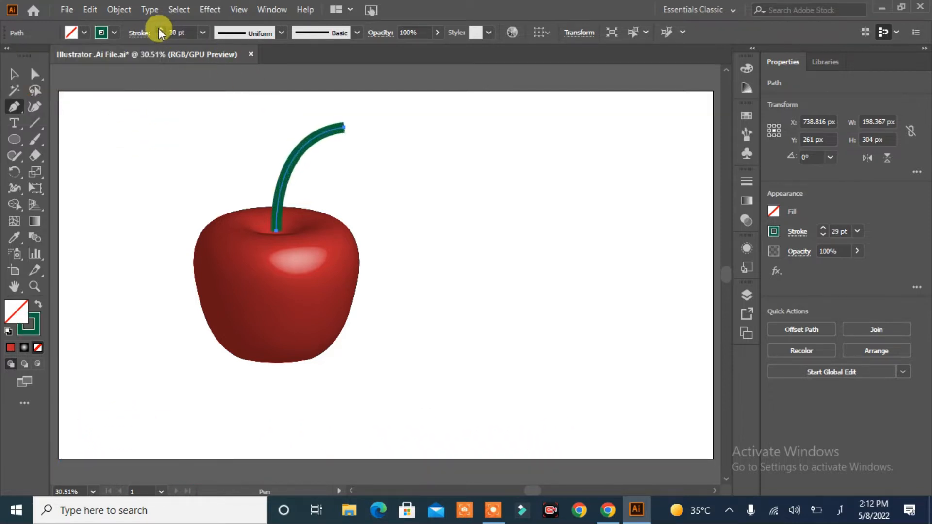
Step: Apply the triangular width profile to the stem's stroke and flip it so the wide end is at the tip
{"action": "left_click", "coordinate": [798, 231]}
{"action": "left_click", "coordinate": [764, 445]}
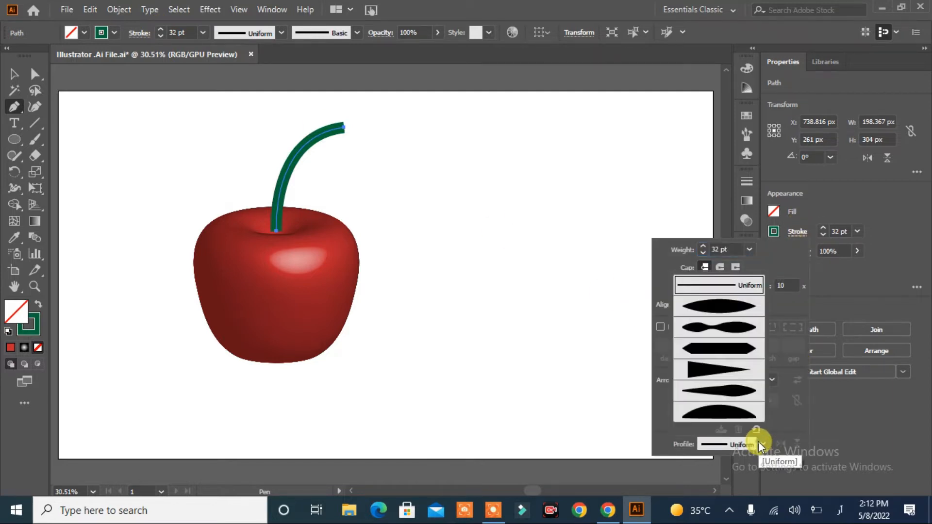
{"action": "left_click", "coordinate": [714, 377]}
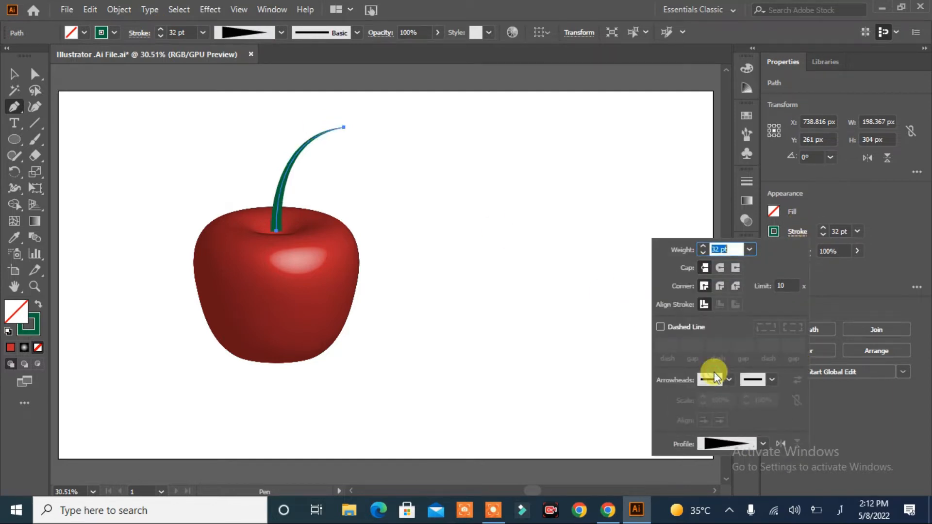
{"action": "left_click", "coordinate": [877, 283]}
{"action": "left_click", "coordinate": [889, 313]}
{"action": "left_click", "coordinate": [581, 311]}
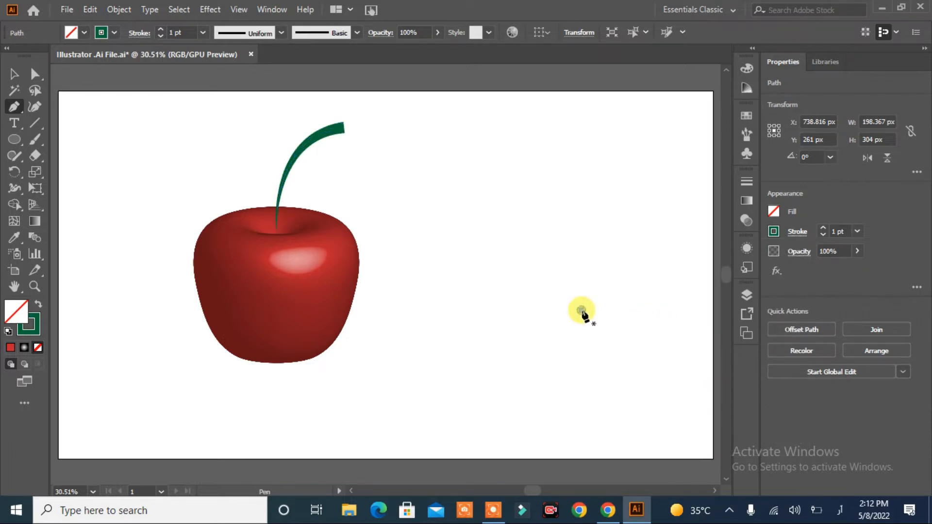
{"action": "left_click", "coordinate": [582, 311]}
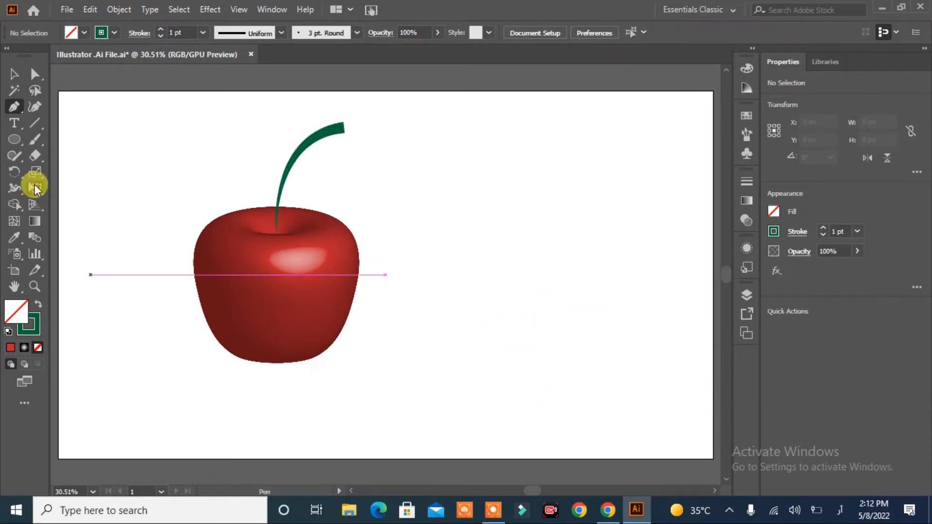
Step: Shorten the stem from its upper edge to a height of 192 px
{"action": "left_click", "coordinate": [14, 73]}
{"action": "left_click", "coordinate": [316, 133]}
{"action": "left_click_drag", "start_coordinate": [310, 126], "coordinate": [311, 164]}
{"action": "left_click", "coordinate": [426, 235]}
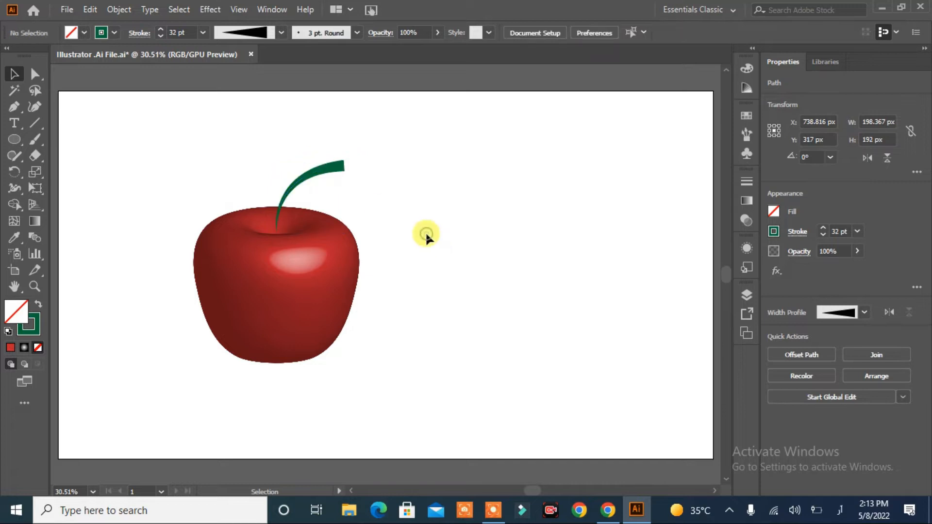
Step: Rotate the stem by about 6° and resize it to about 152 by 227 px, keeping its base in the apple's hollow
{"action": "left_click", "coordinate": [332, 172]}
{"action": "mouse_move", "coordinate": [346, 233]}
{"action": "left_mouse_down"}
{"action": "mouse_move", "coordinate": [335, 216]}
{"action": "mouse_move", "coordinate": [347, 227]}
{"action": "left_mouse_up"}
{"action": "left_click_drag", "start_coordinate": [309, 166], "coordinate": [304, 155]}
{"action": "left_click_drag", "start_coordinate": [345, 192], "coordinate": [334, 194]}
{"action": "left_click", "coordinate": [378, 210]}
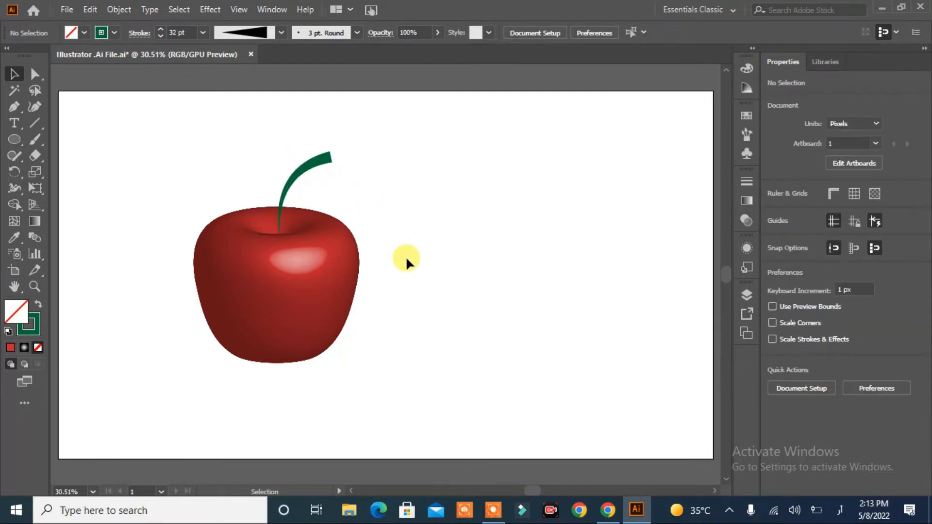
Step: Move the green stem off the apple to the empty area at its upper right
{"action": "left_click_drag", "start_coordinate": [279, 216], "coordinate": [374, 197]}
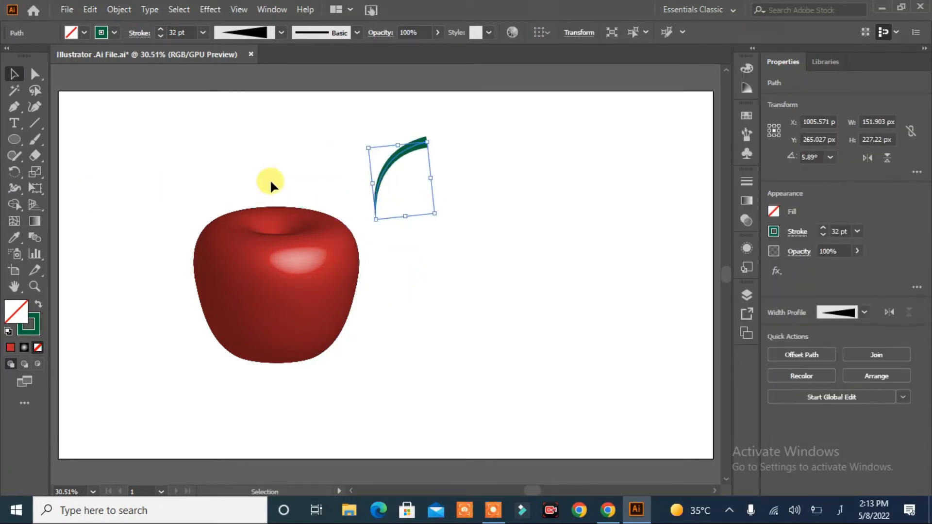
Step: Expand the stem's appearance into a filled shape and draw a rectangle of about 148 by 70 px over its lower end
{"action": "left_click", "coordinate": [119, 9]}
{"action": "left_click", "coordinate": [183, 180]}
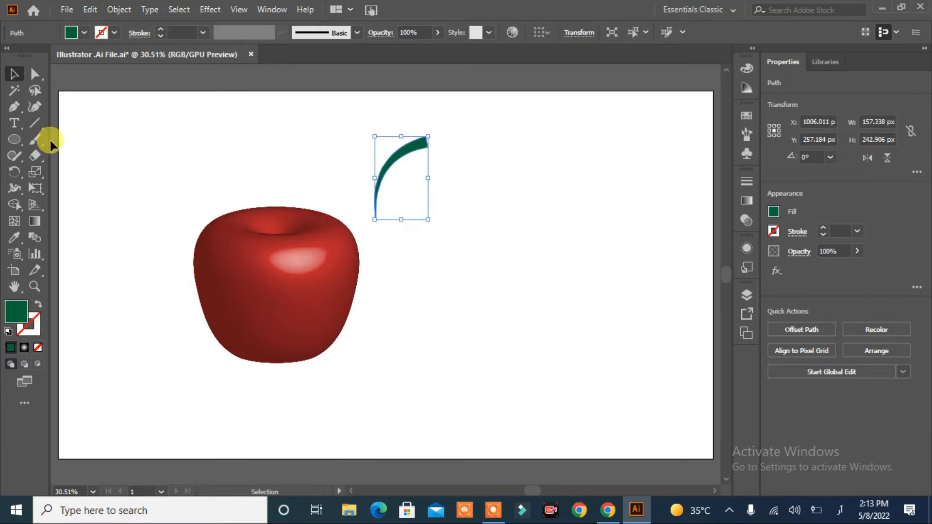
{"action": "left_click", "coordinate": [12, 140]}
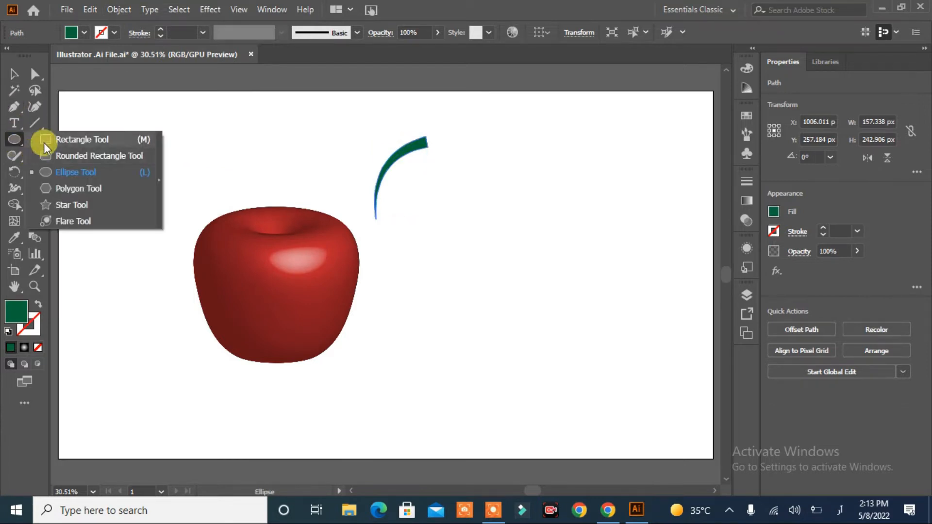
{"action": "left_click", "coordinate": [78, 140]}
{"action": "left_click_drag", "start_coordinate": [363, 204], "coordinate": [414, 228]}
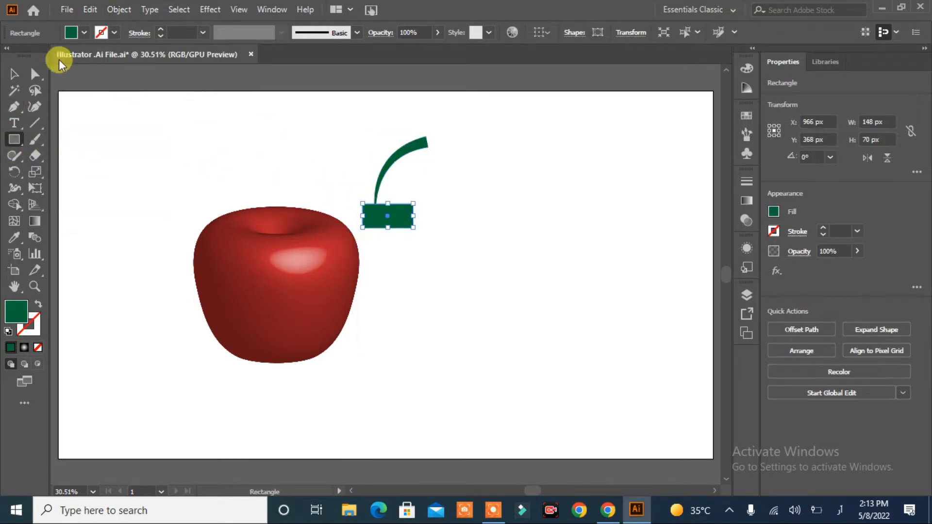
Step: Trim the stem's lower end by subtracting the rectangle with Minus Front, and place the trimmed stem in the apple's hollow
{"action": "left_click", "coordinate": [14, 73]}
{"action": "left_click_drag", "start_coordinate": [335, 170], "coordinate": [446, 229]}
{"action": "left_click_drag", "start_coordinate": [450, 125], "coordinate": [412, 267]}
{"action": "left_click", "coordinate": [799, 388]}
{"action": "left_click", "coordinate": [576, 373]}
{"action": "left_click_drag", "start_coordinate": [414, 150], "coordinate": [315, 183]}
{"action": "left_click", "coordinate": [398, 248]}
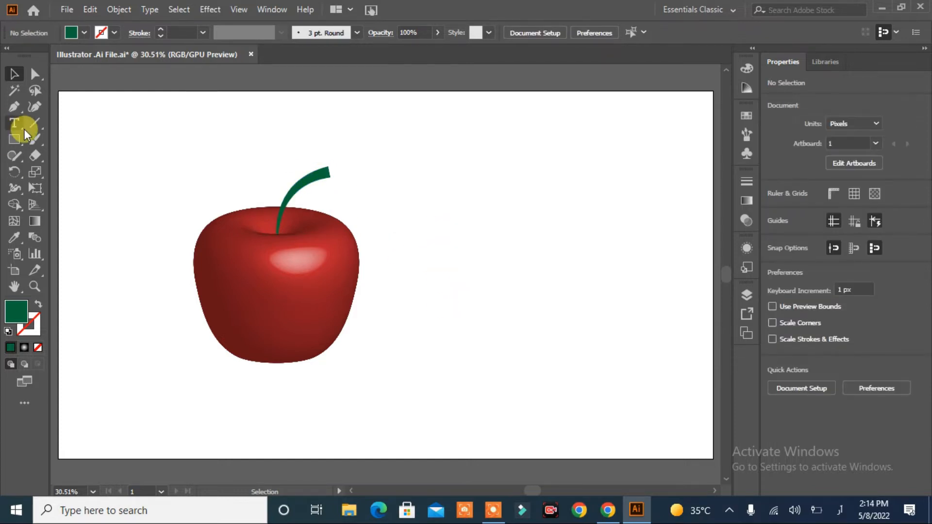
Step: Draw a tall green ellipse of about 196 by 380 px in the empty area beside the apple
{"action": "left_click_drag", "start_coordinate": [15, 144], "coordinate": [42, 173]}
{"action": "mouse_move", "coordinate": [476, 148]}
{"action": "left_mouse_down"}
{"action": "mouse_move", "coordinate": [566, 281]}
{"action": "mouse_move", "coordinate": [546, 280]}
{"action": "left_mouse_up"}
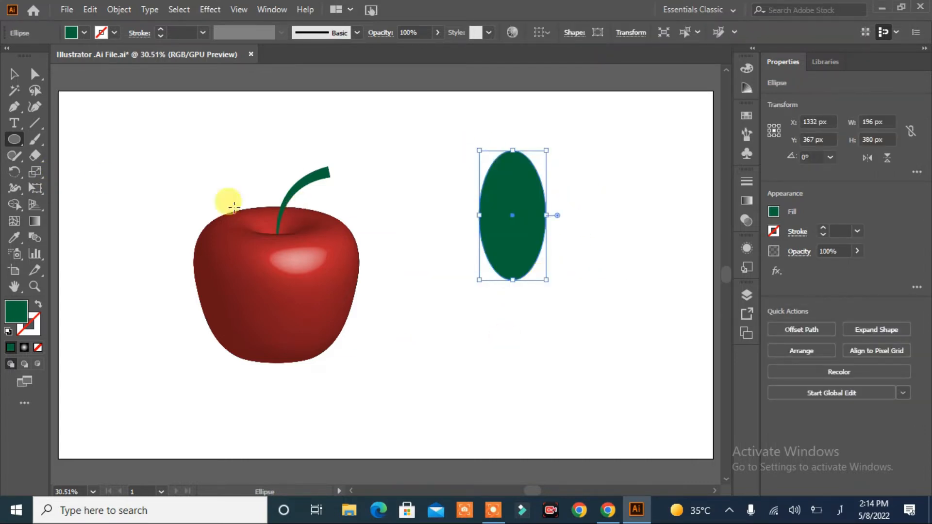
Step: Convert the ellipse's uppermost and lowermost anchors to corner points and stretch the resulting leaf shape downward
{"action": "left_click", "coordinate": [34, 74]}
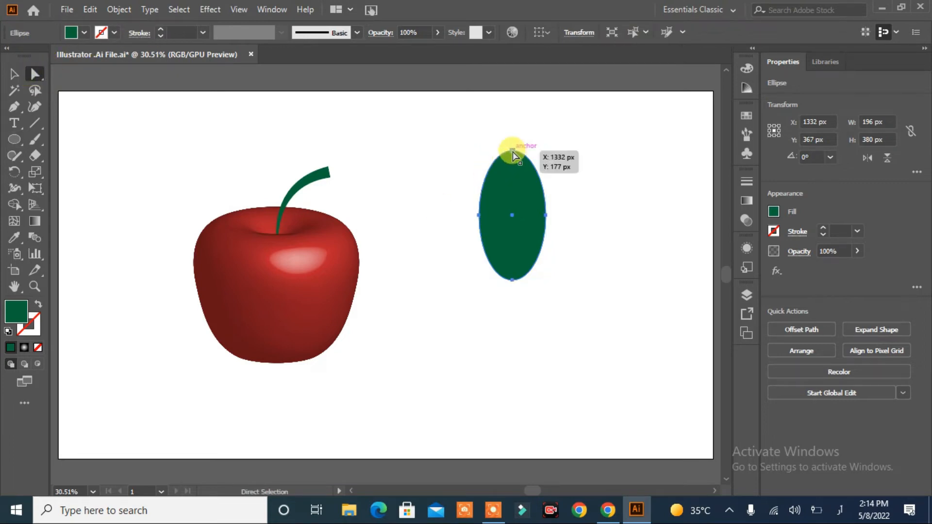
{"action": "left_click", "coordinate": [513, 152]}
{"action": "left_click", "coordinate": [103, 31]}
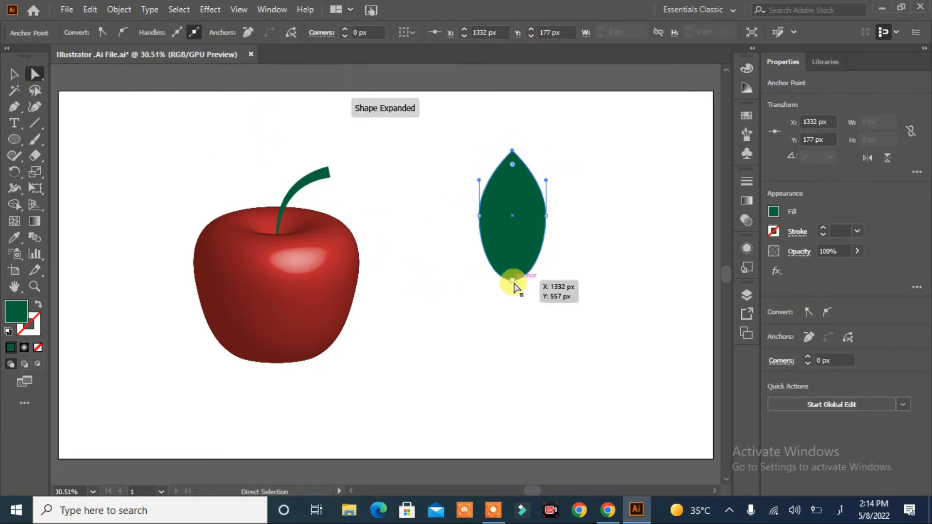
{"action": "left_click", "coordinate": [514, 284]}
{"action": "left_click", "coordinate": [107, 30]}
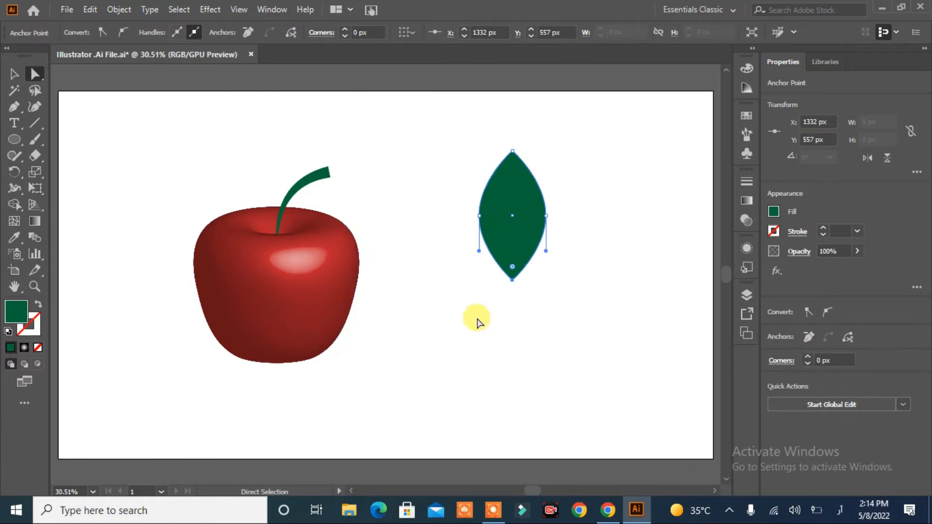
{"action": "left_click", "coordinate": [13, 74]}
{"action": "left_click_drag", "start_coordinate": [515, 281], "coordinate": [526, 342]}
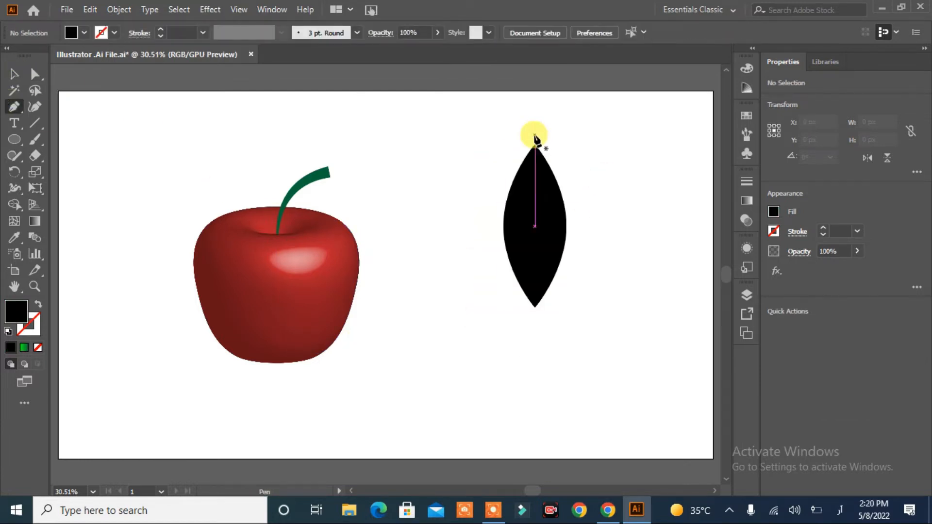
Step: Draw a vertical line about 570 px long through the leaf's centre, extending past both tips, and undo the extra point
{"action": "left_click", "coordinate": [534, 136]}
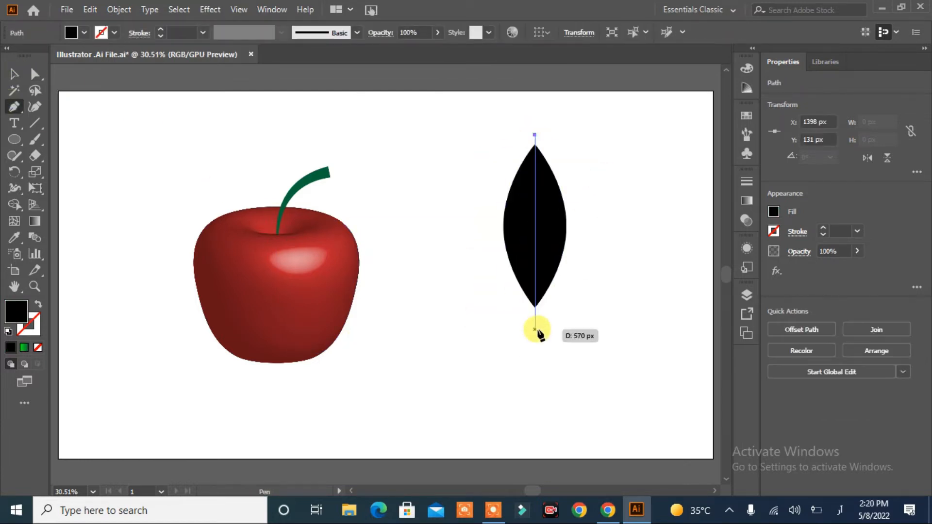
{"action": "left_click", "coordinate": [535, 330]}
{"action": "left_click", "coordinate": [566, 353]}
{"action": "key", "text": "ctrl+z"}
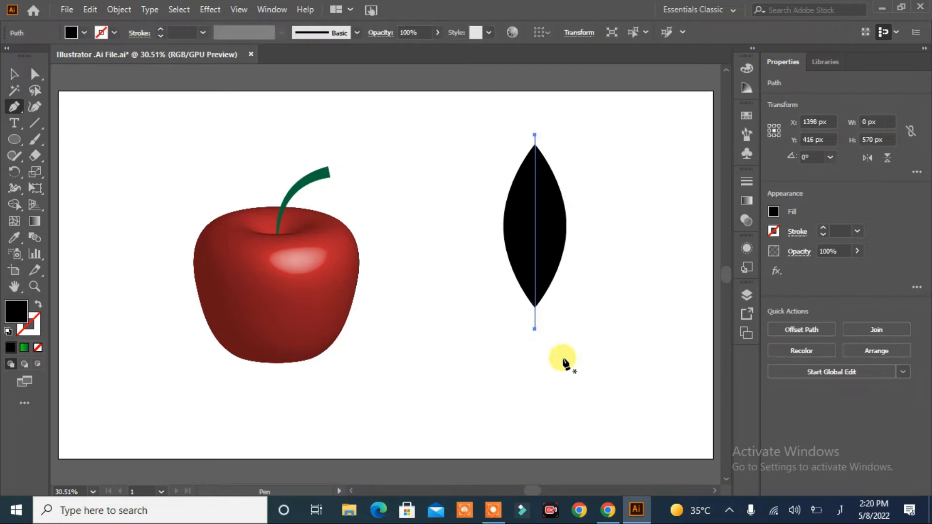
Step: Split the leaf into two halves along the centre line with the Shape Builder tool and delete the leftover line pieces
{"action": "left_click", "coordinate": [13, 74]}
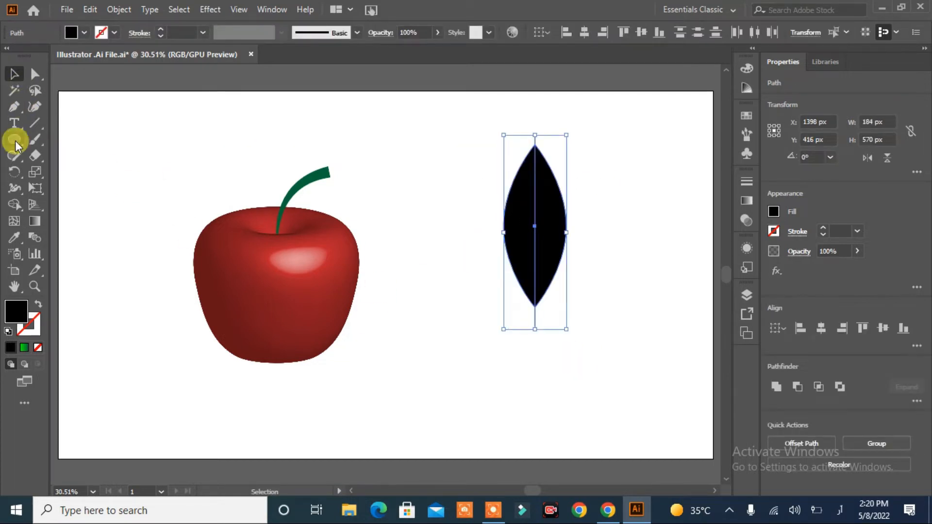
{"action": "left_click", "coordinate": [14, 204]}
{"action": "left_click", "coordinate": [553, 253]}
{"action": "left_click", "coordinate": [13, 74]}
{"action": "left_click", "coordinate": [302, 121]}
{"action": "key", "text": "Delete"}
{"action": "left_click", "coordinate": [534, 319]}
{"action": "key", "text": "Delete"}
Step: Fill the leaf's left half with the bright-to-dark green linear gradient
{"action": "left_click", "coordinate": [529, 263]}
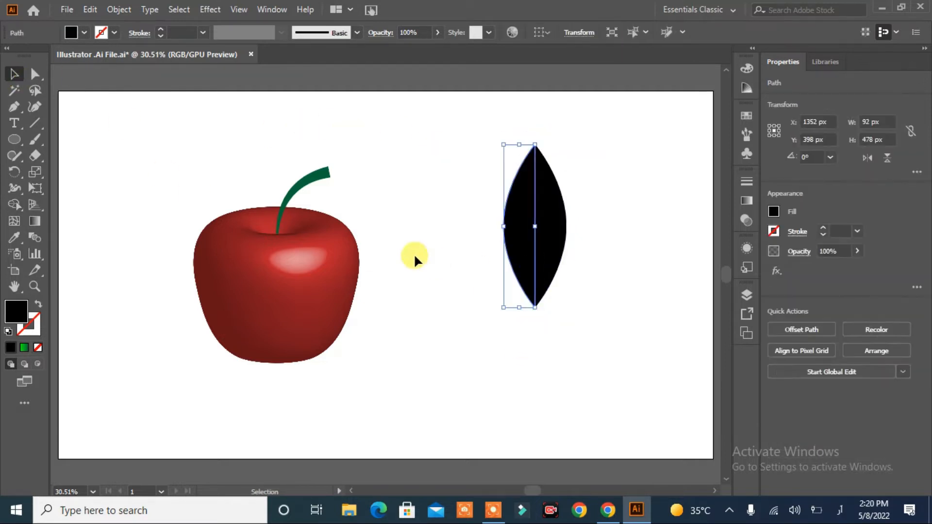
{"action": "left_click", "coordinate": [748, 201]}
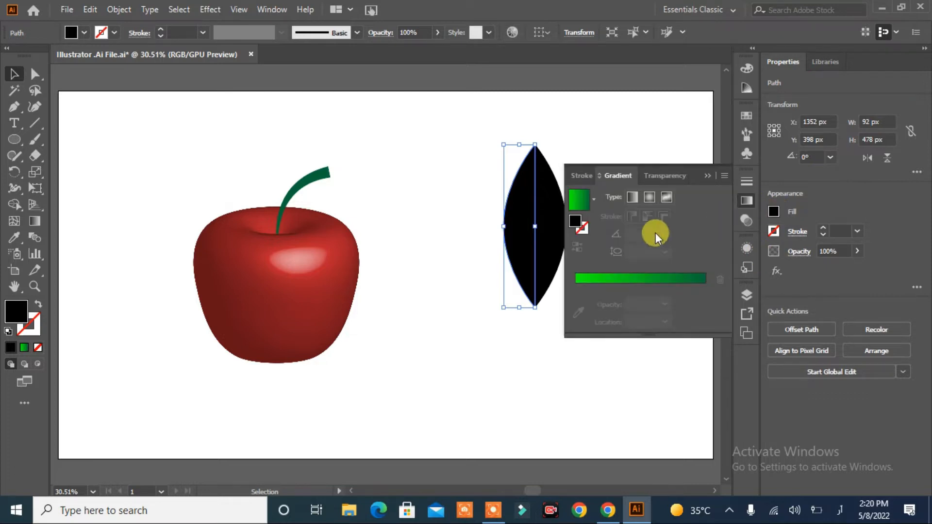
{"action": "left_click", "coordinate": [632, 197]}
{"action": "left_click", "coordinate": [637, 144]}
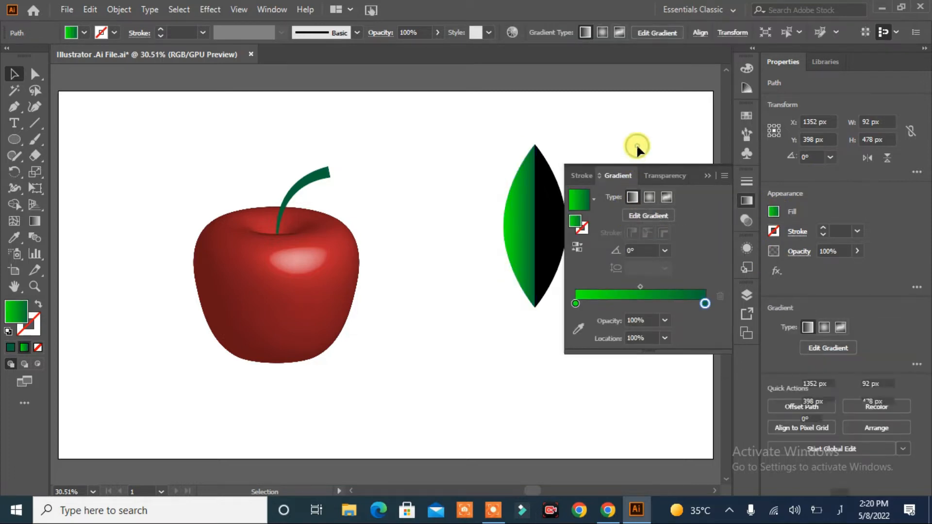
{"action": "left_click", "coordinate": [710, 179]}
Step: Apply the same green linear gradient to the leaf's right half and deselect it
{"action": "left_click", "coordinate": [545, 223]}
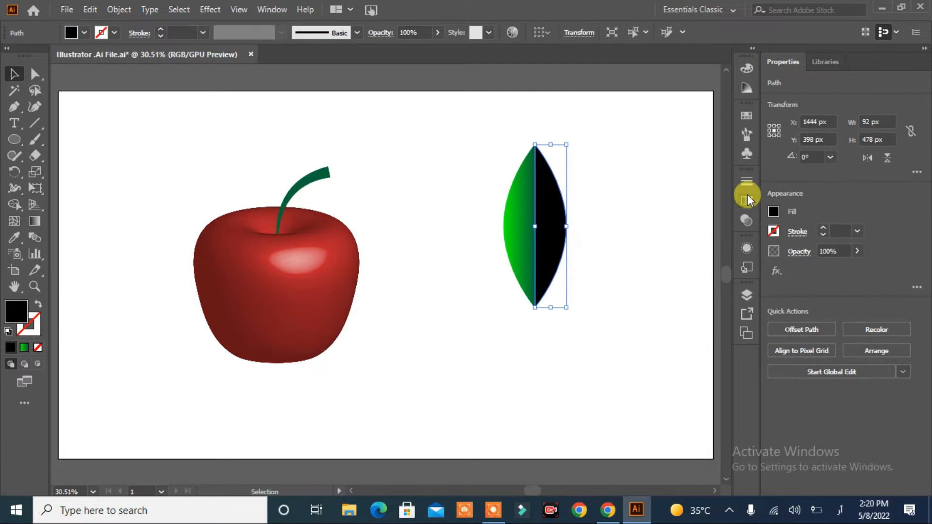
{"action": "left_click", "coordinate": [748, 201]}
{"action": "left_click", "coordinate": [635, 198]}
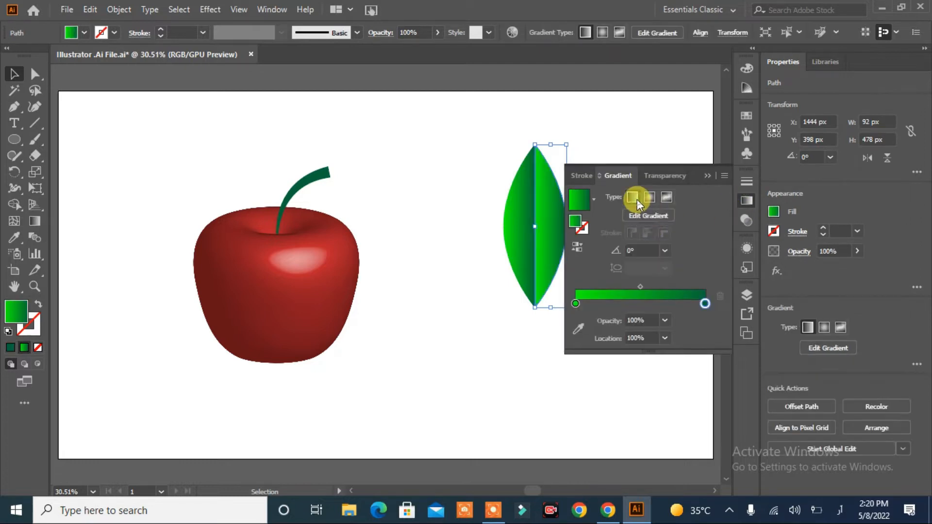
{"action": "left_click", "coordinate": [650, 142]}
{"action": "left_click", "coordinate": [707, 176]}
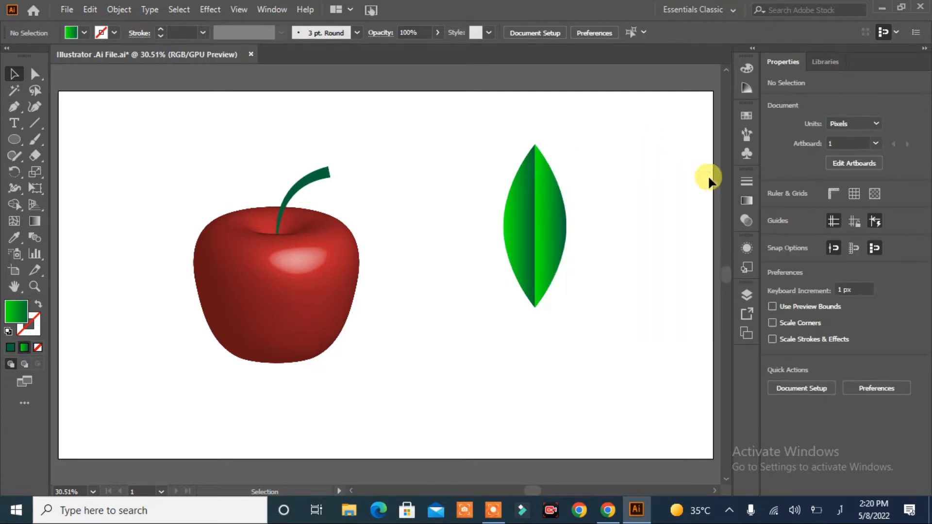
Step: Group the leaf's two halves
{"action": "left_click", "coordinate": [557, 203]}
{"action": "left_click_drag", "start_coordinate": [473, 295], "coordinate": [473, 297]}
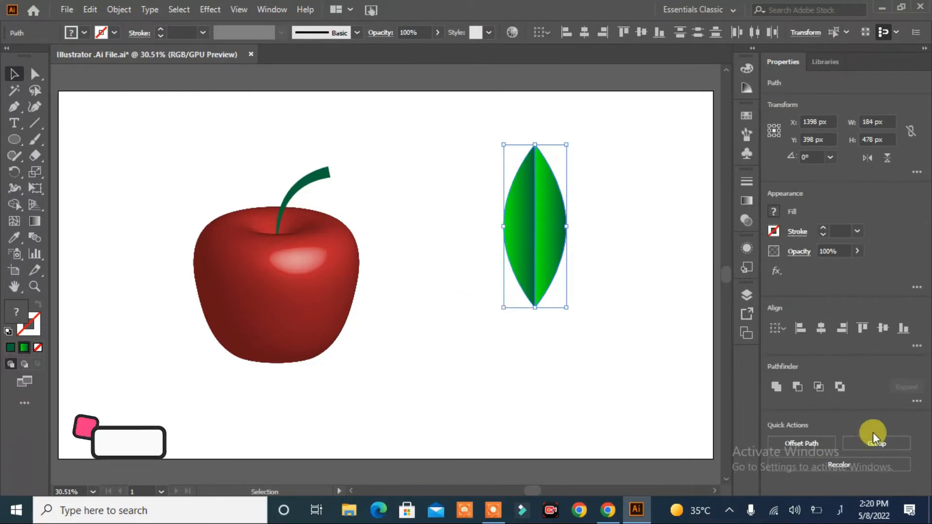
{"action": "left_click", "coordinate": [875, 445]}
Step: Scale the grouped leaf down to about 365 px long and 142 px wide, and rotate it to about 274°
{"action": "left_click_drag", "start_coordinate": [566, 308], "coordinate": [552, 270]}
{"action": "left_click_drag", "start_coordinate": [557, 142], "coordinate": [593, 237]}
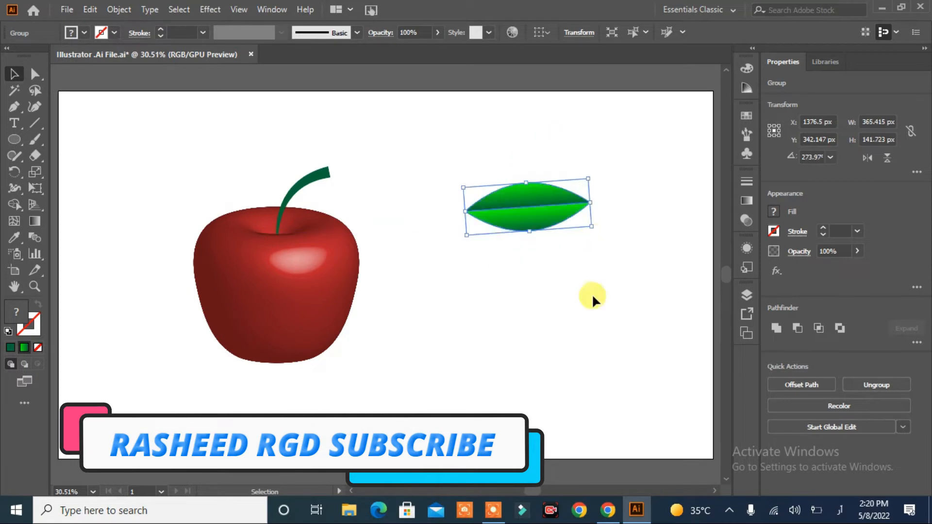
{"action": "left_click", "coordinate": [119, 10]}
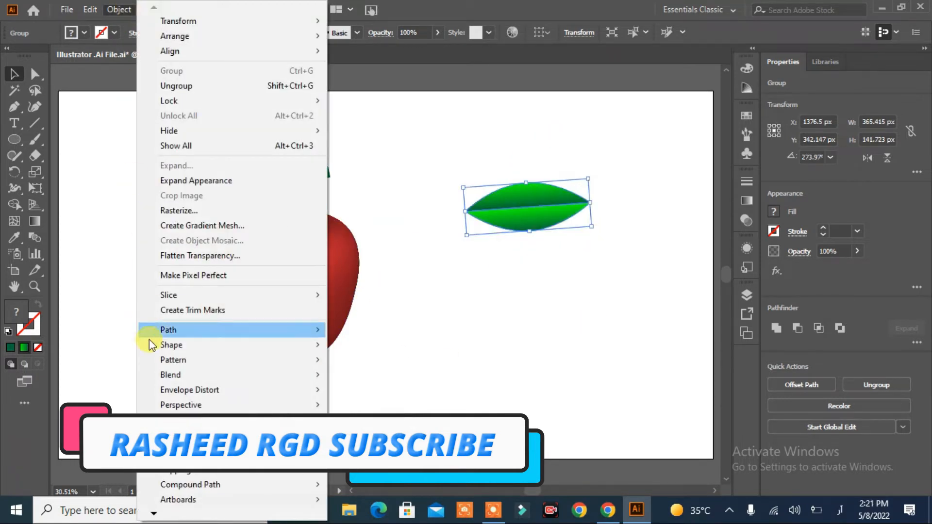
{"action": "mouse_move", "coordinate": [187, 390]}
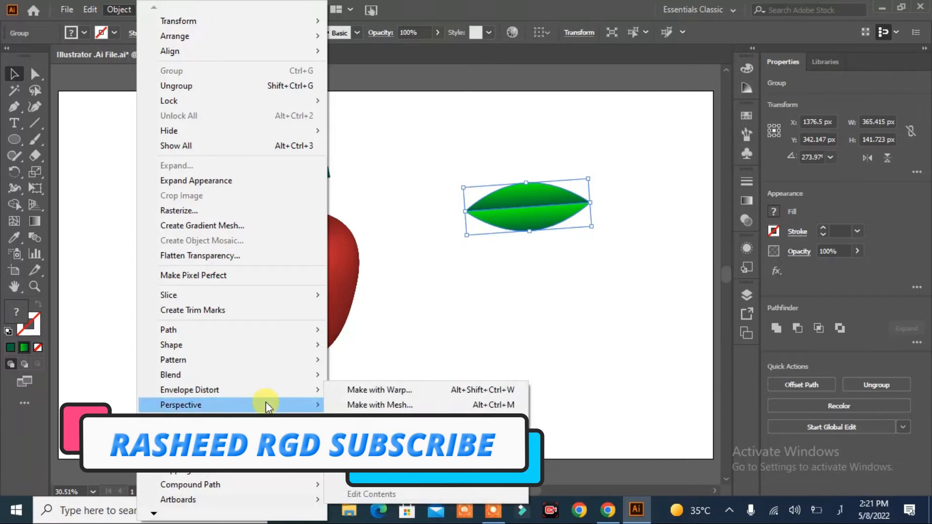
{"action": "left_click", "coordinate": [604, 291]}
{"action": "left_click", "coordinate": [557, 206]}
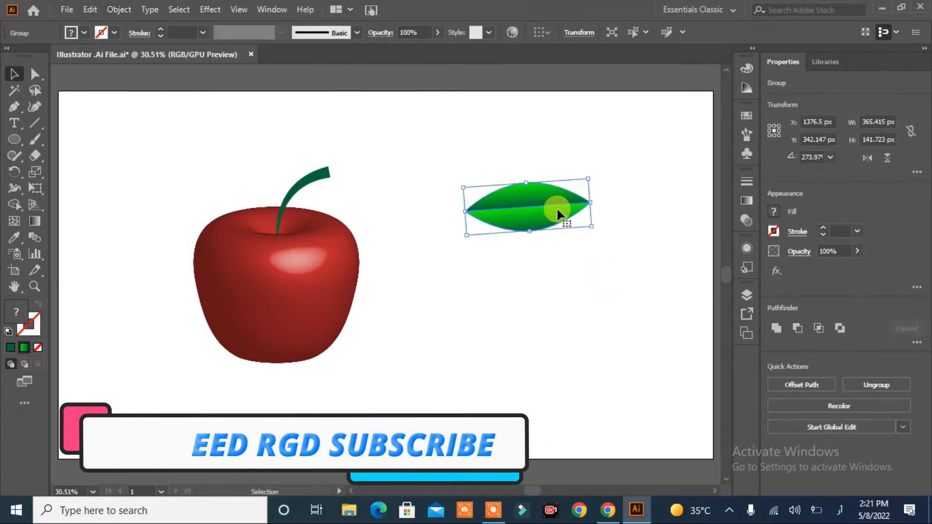
{"action": "left_click", "coordinate": [106, 10]}
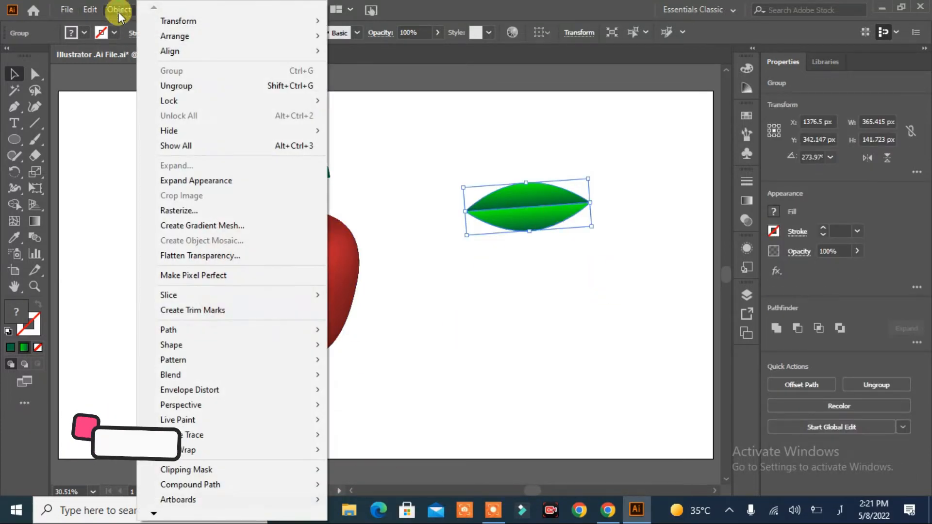
{"action": "mouse_move", "coordinate": [230, 392]}
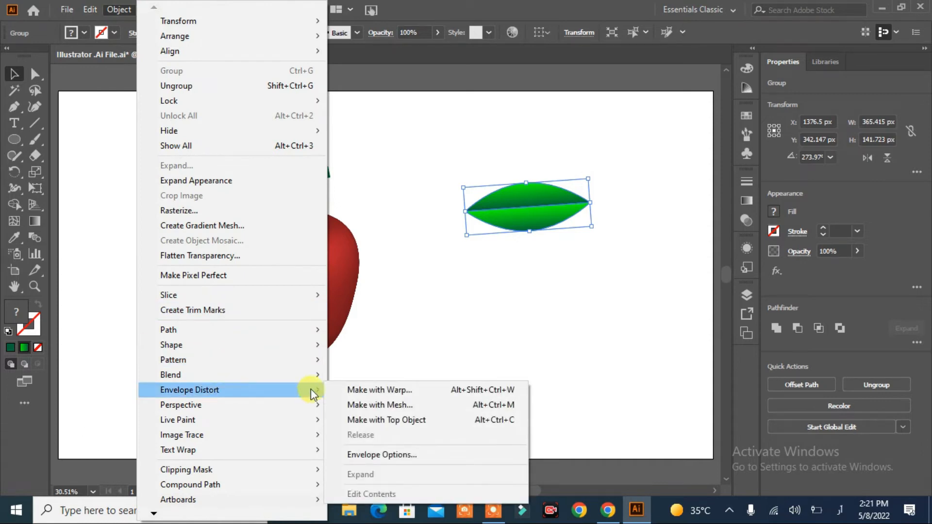
{"action": "left_click", "coordinate": [359, 391]}
{"action": "left_click", "coordinate": [278, 168]}
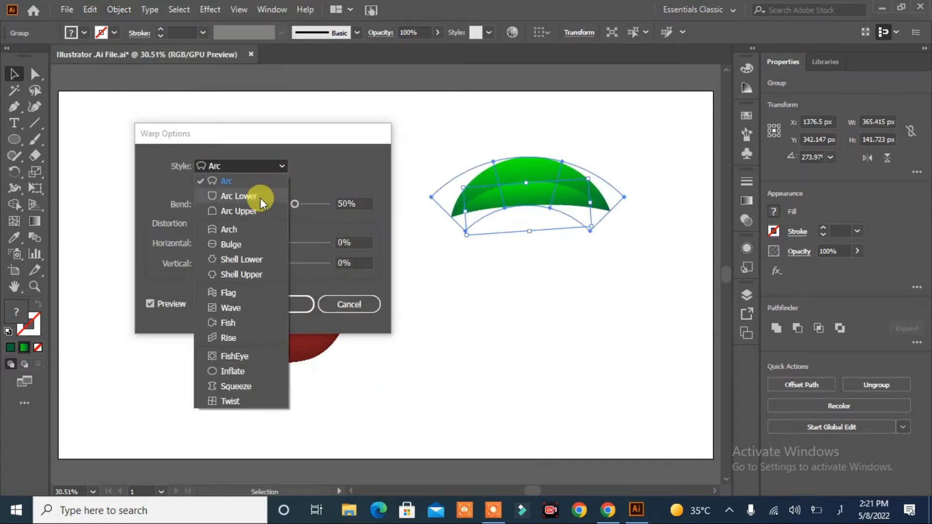
{"action": "left_click", "coordinate": [260, 197]}
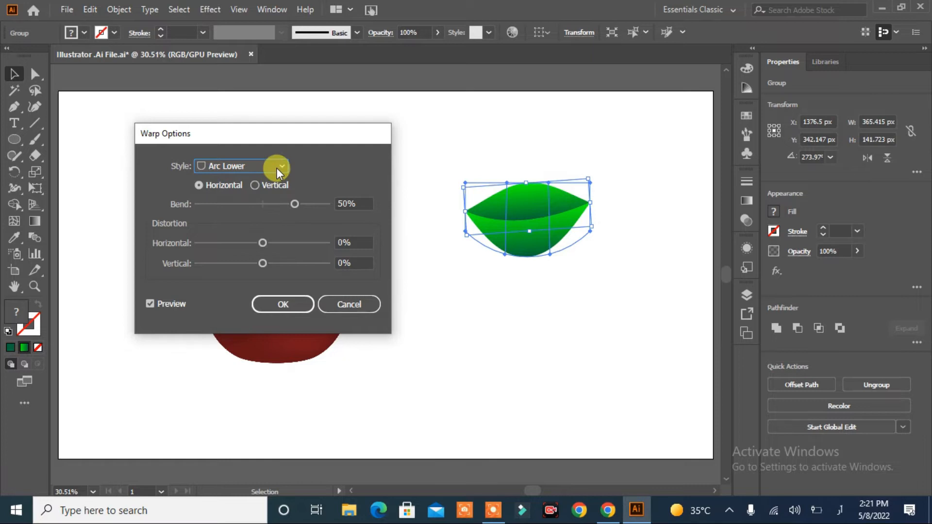
{"action": "left_click", "coordinate": [354, 304]}
Step: Duplicate the leaf below the original and warp the upper leaf with a horizontal Bulge envelope at 50% bend
{"action": "left_click_drag", "start_coordinate": [517, 209], "coordinate": [531, 304]}
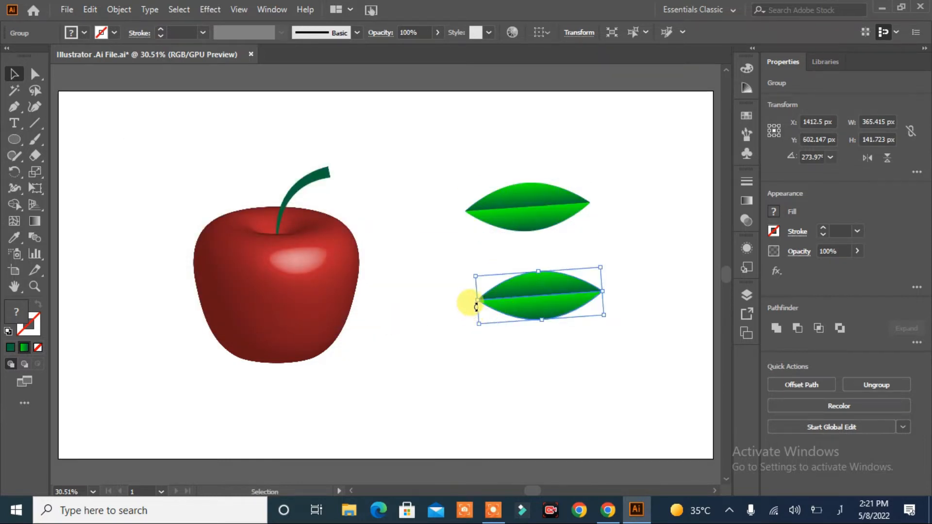
{"action": "left_click", "coordinate": [520, 201]}
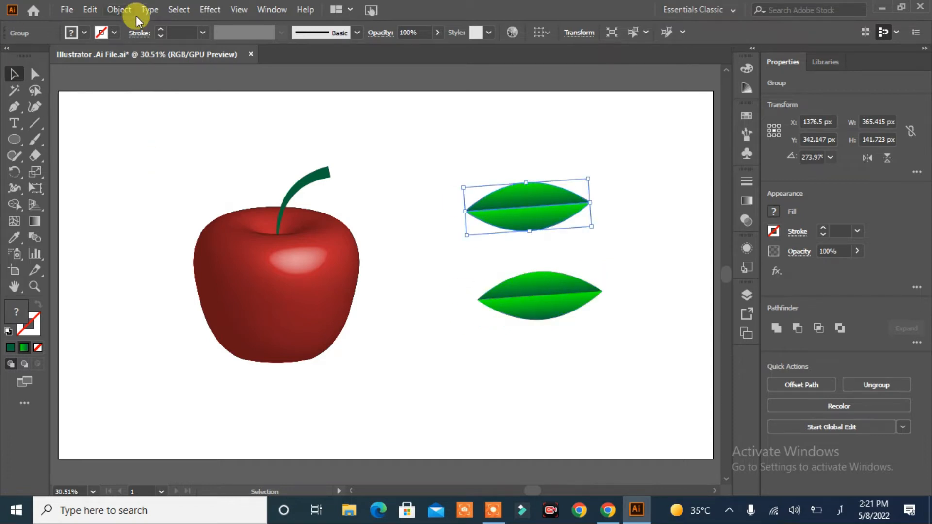
{"action": "left_click", "coordinate": [121, 10]}
{"action": "mouse_move", "coordinate": [291, 406]}
{"action": "mouse_move", "coordinate": [275, 391]}
{"action": "left_click", "coordinate": [365, 391]}
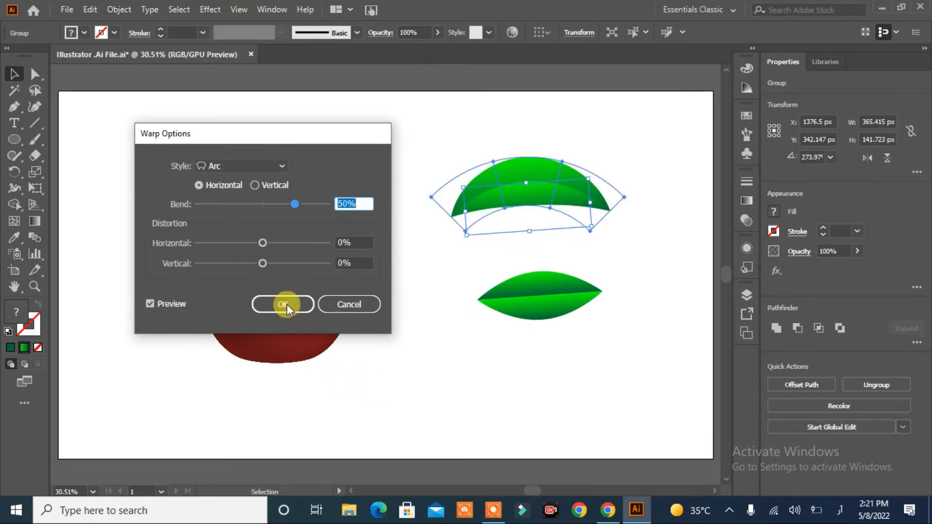
{"action": "left_click", "coordinate": [282, 166]}
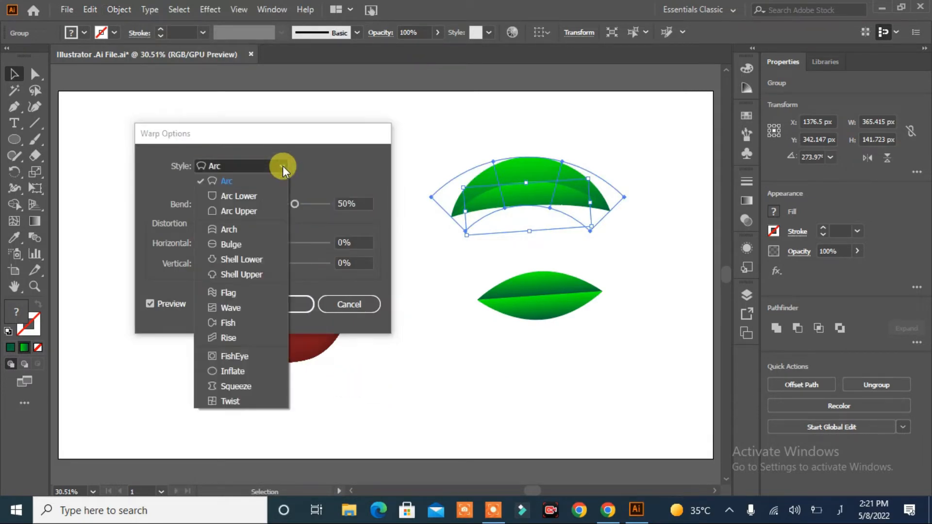
{"action": "left_click", "coordinate": [249, 224]}
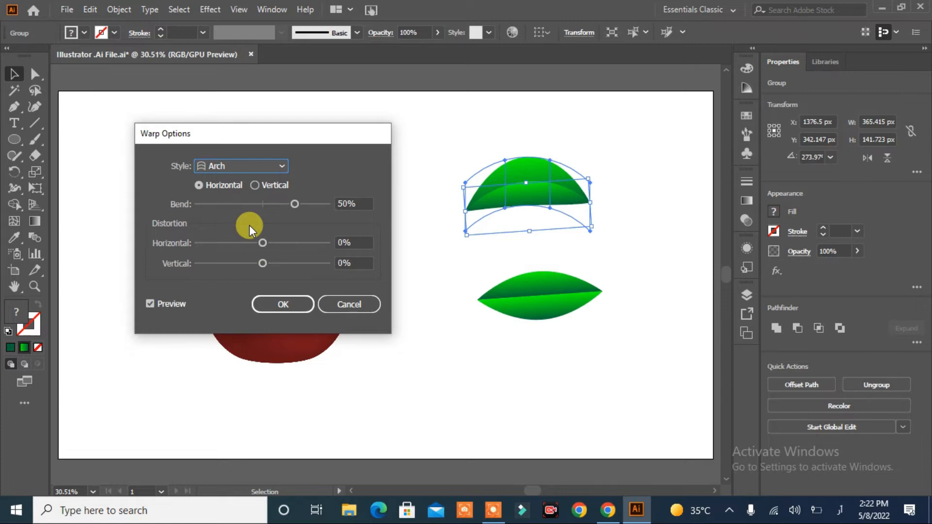
{"action": "left_click", "coordinate": [282, 166]}
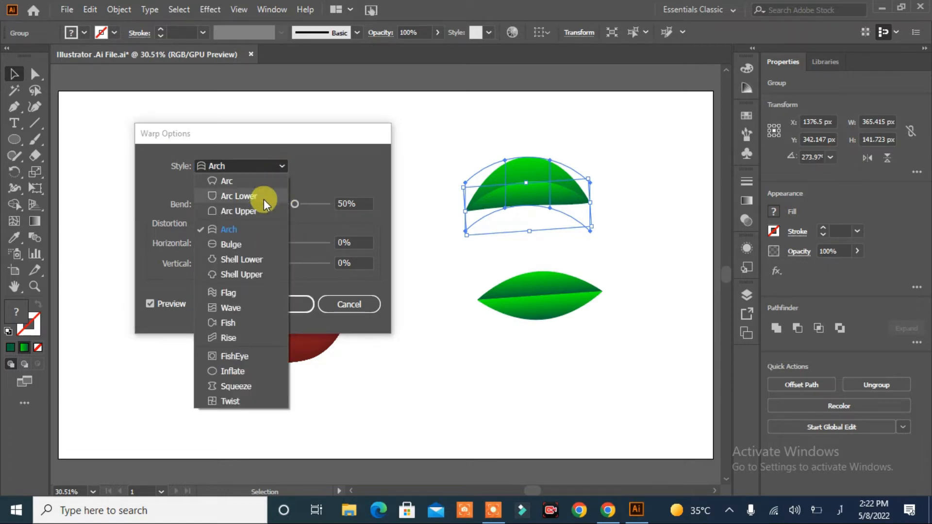
{"action": "left_click", "coordinate": [240, 239]}
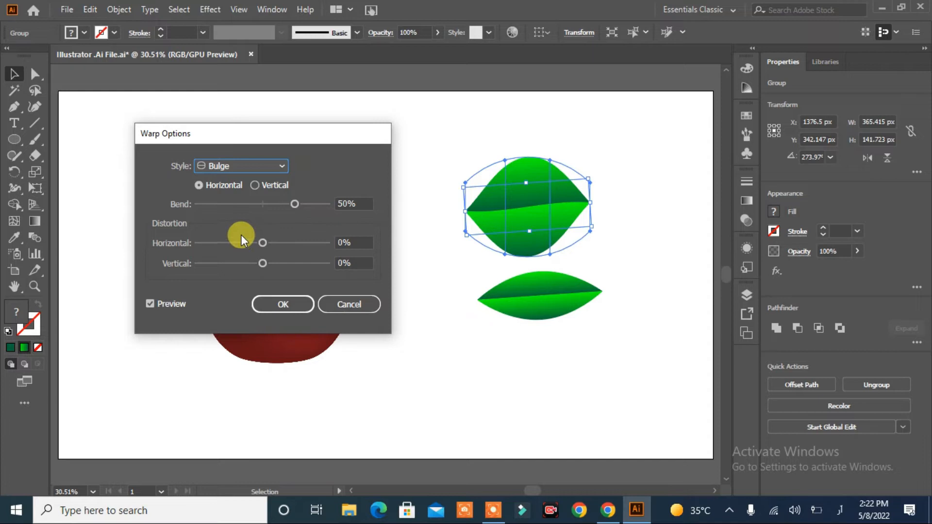
{"action": "left_click", "coordinate": [287, 308]}
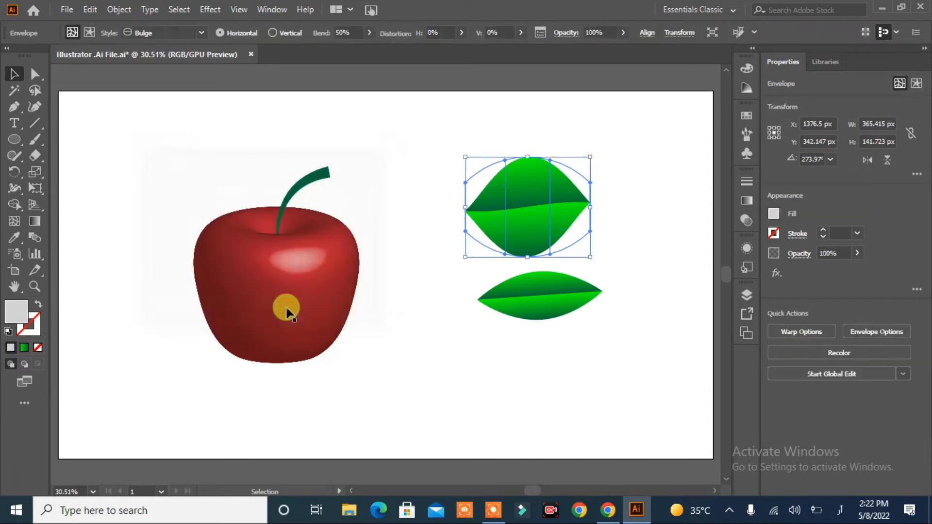
Step: Resize the upper Bulge-warped leaf to about 306 px wide and 155 px high
{"action": "left_click_drag", "start_coordinate": [528, 257], "coordinate": [527, 234]}
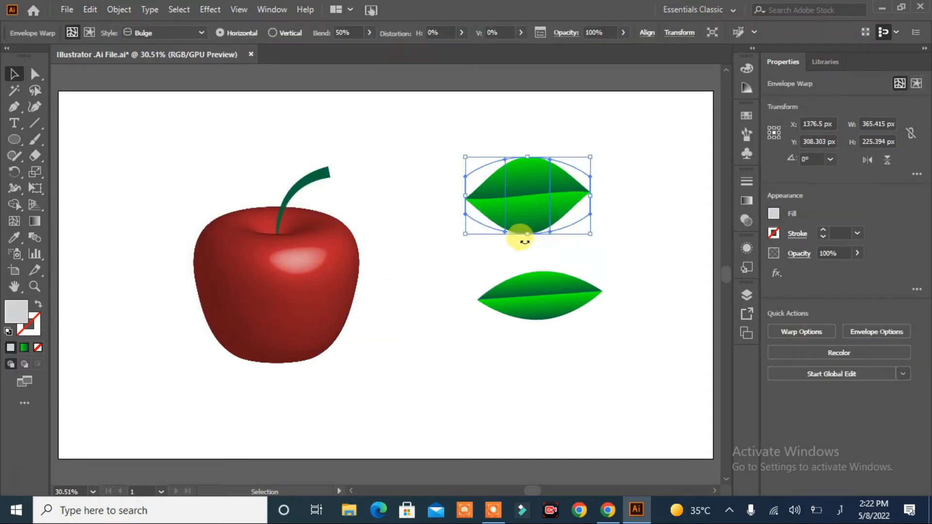
{"action": "left_click_drag", "start_coordinate": [590, 195], "coordinate": [630, 196]}
{"action": "left_click_drag", "start_coordinate": [548, 234], "coordinate": [547, 206]}
{"action": "left_click_drag", "start_coordinate": [630, 183], "coordinate": [570, 183]}
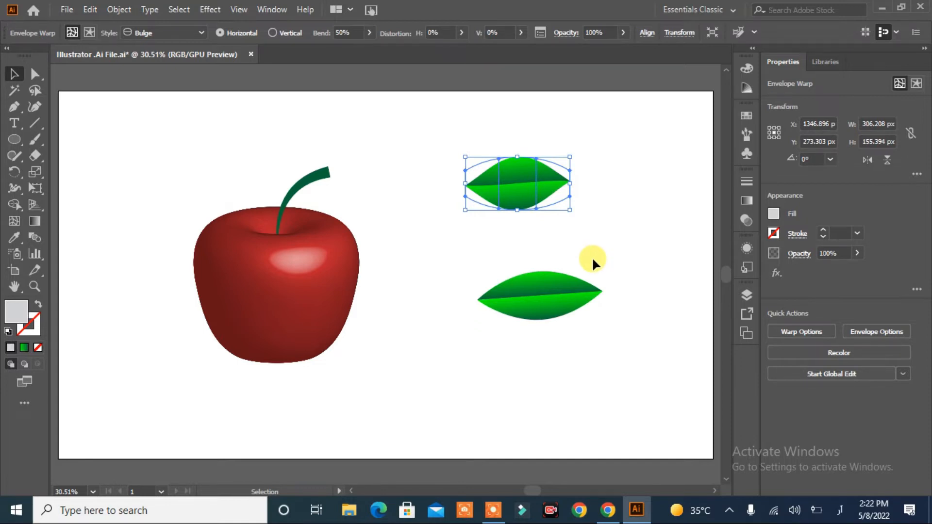
Step: Warp the lower leaf with a horizontal Arch envelope at 50% bend and deselect it
{"action": "left_click", "coordinate": [546, 311]}
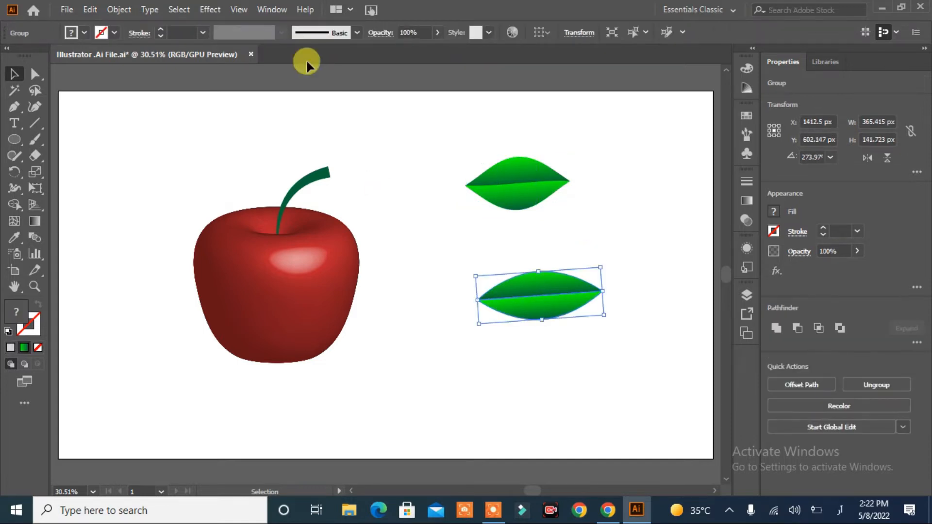
{"action": "left_click", "coordinate": [121, 9]}
{"action": "mouse_move", "coordinate": [231, 335]}
{"action": "mouse_move", "coordinate": [236, 389]}
{"action": "left_click", "coordinate": [388, 389]}
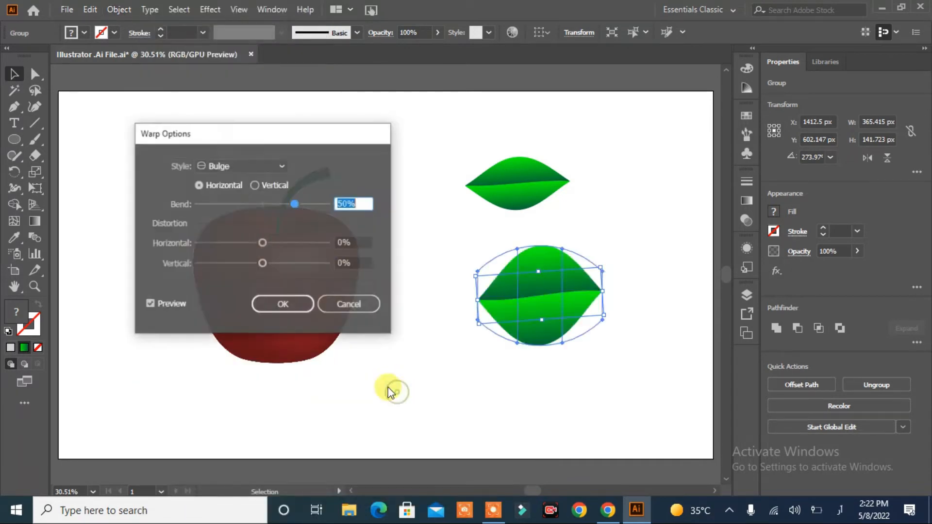
{"action": "left_click", "coordinate": [282, 166]}
{"action": "left_click", "coordinate": [256, 196]}
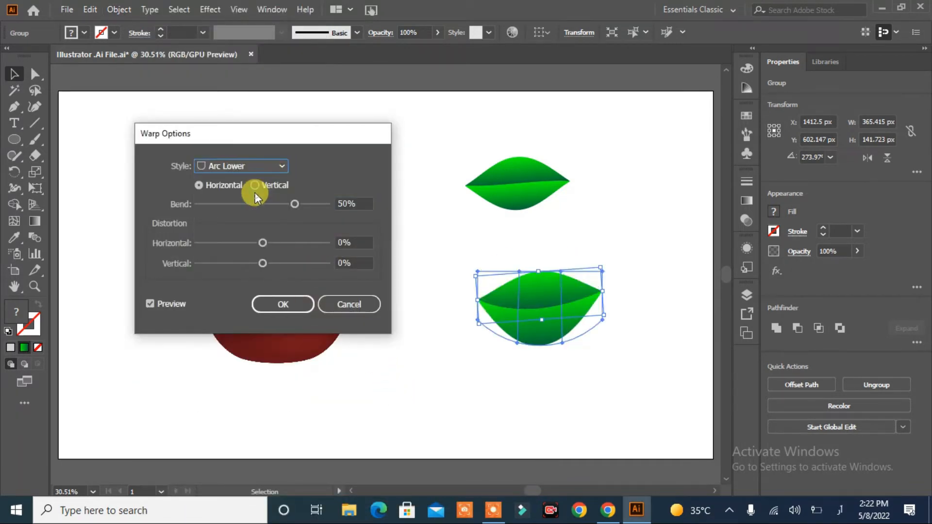
{"action": "left_click", "coordinate": [277, 167]}
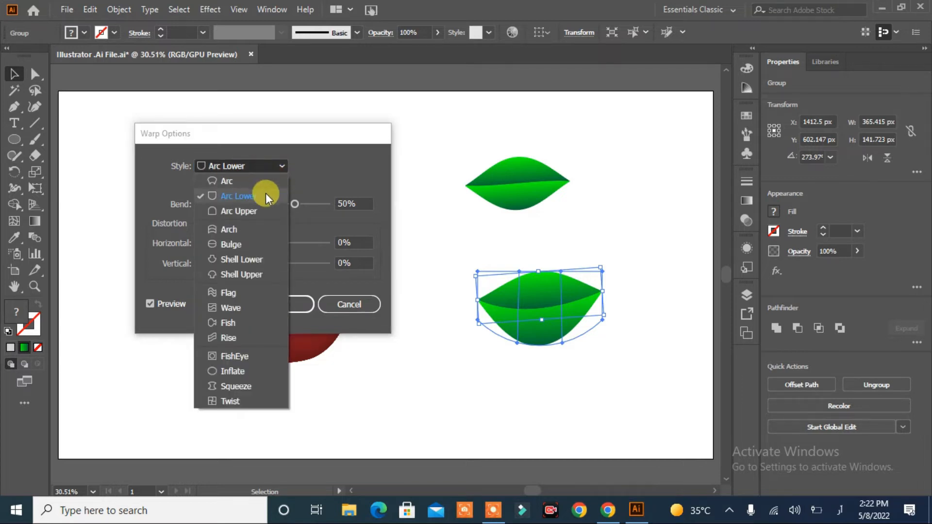
{"action": "left_click", "coordinate": [263, 178]}
{"action": "left_click", "coordinate": [279, 168]}
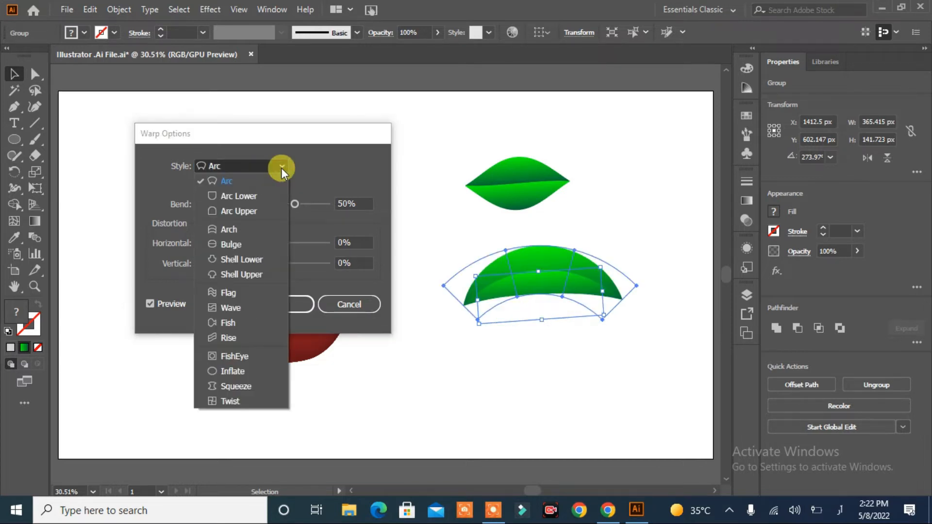
{"action": "left_click", "coordinate": [257, 231]}
{"action": "left_click", "coordinate": [272, 305]}
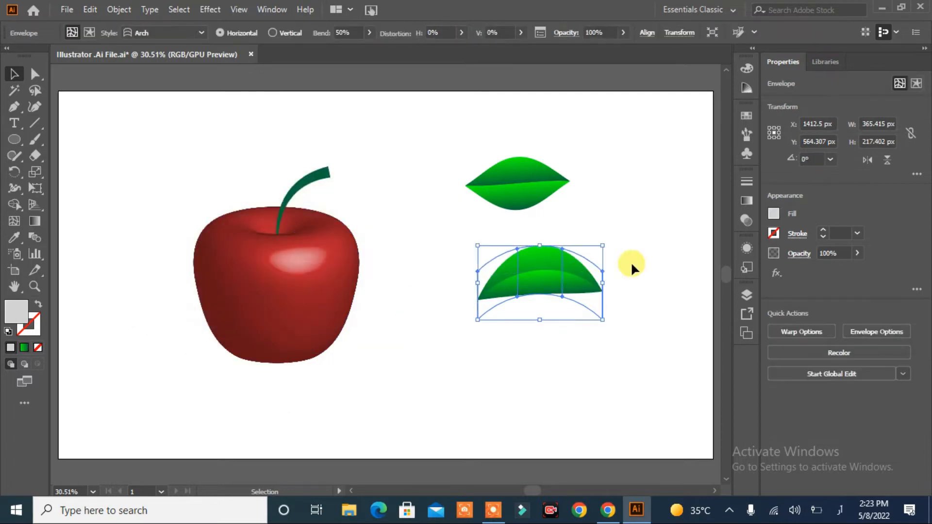
{"action": "left_click", "coordinate": [629, 262]}
Step: Move the Bulge-warped leaf to the right of the apple's stem and rotate it to about 356°
{"action": "left_click_drag", "start_coordinate": [545, 187], "coordinate": [245, 188]}
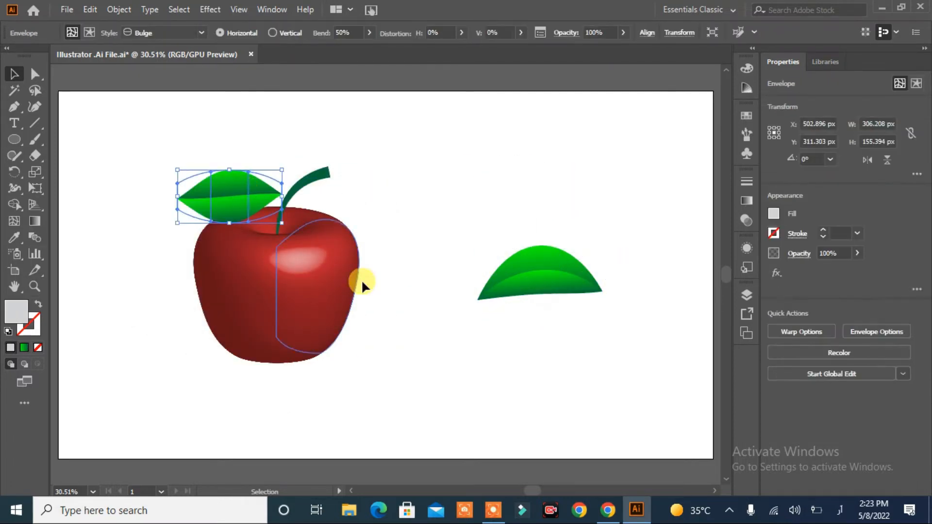
{"action": "left_click_drag", "start_coordinate": [174, 231], "coordinate": [281, 295]}
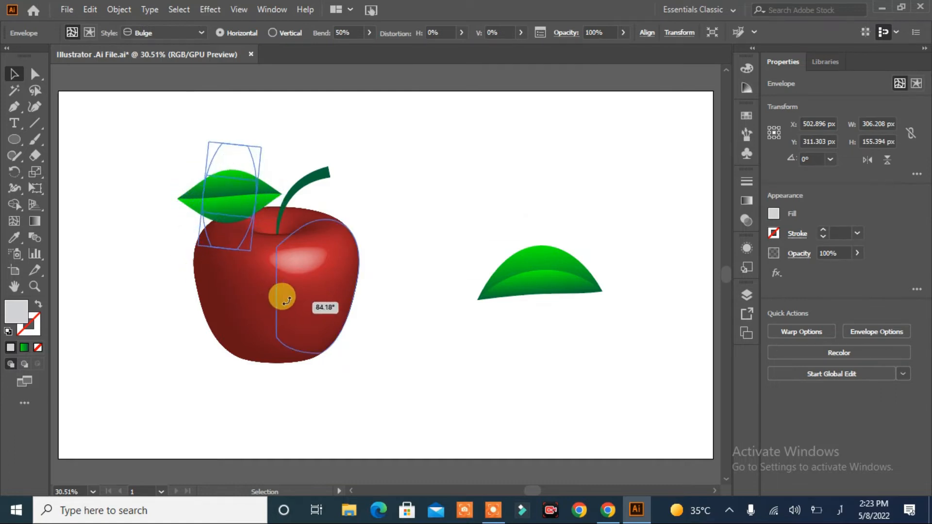
{"action": "left_click_drag", "start_coordinate": [229, 202], "coordinate": [404, 209]}
{"action": "left_click", "coordinate": [431, 304]}
{"action": "left_click", "coordinate": [412, 186]}
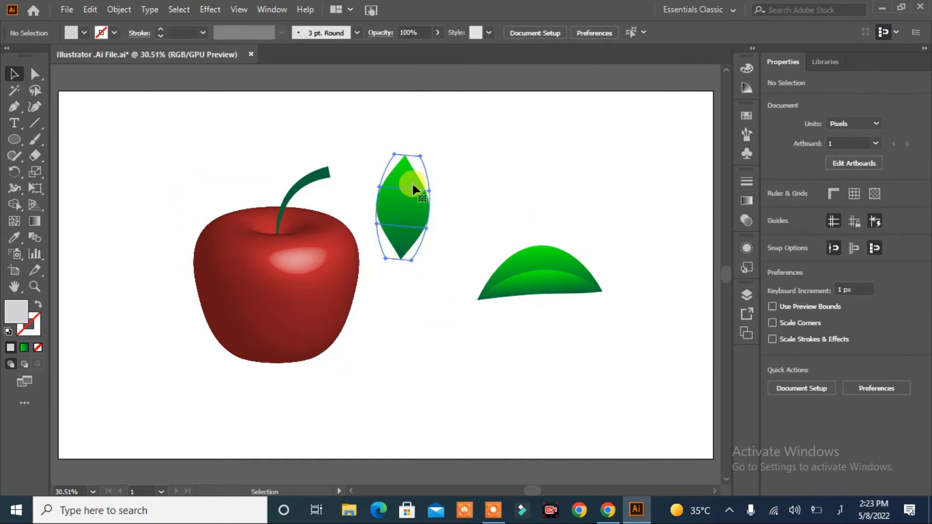
{"action": "left_click_drag", "start_coordinate": [439, 152], "coordinate": [482, 243]}
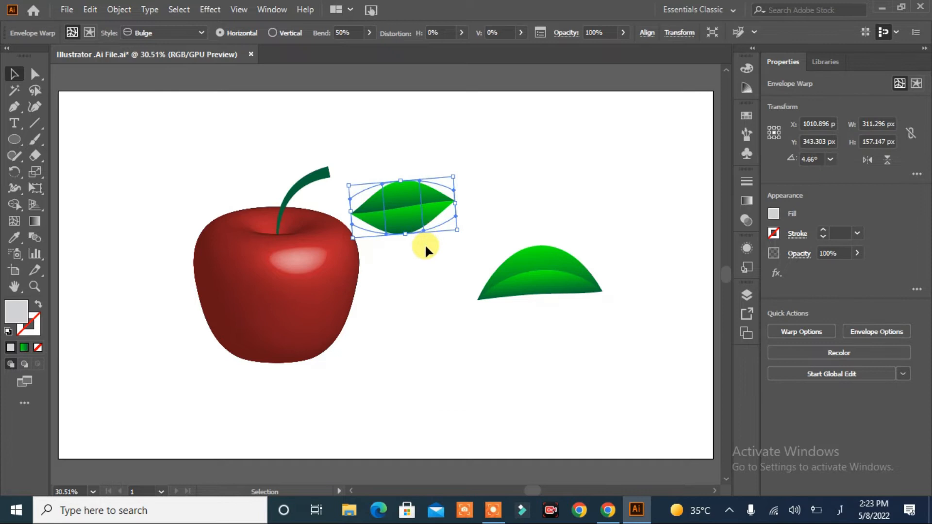
{"action": "left_click", "coordinate": [493, 184]}
{"action": "left_click", "coordinate": [415, 211]}
{"action": "right_click", "coordinate": [415, 214]}
{"action": "left_click", "coordinate": [388, 197]}
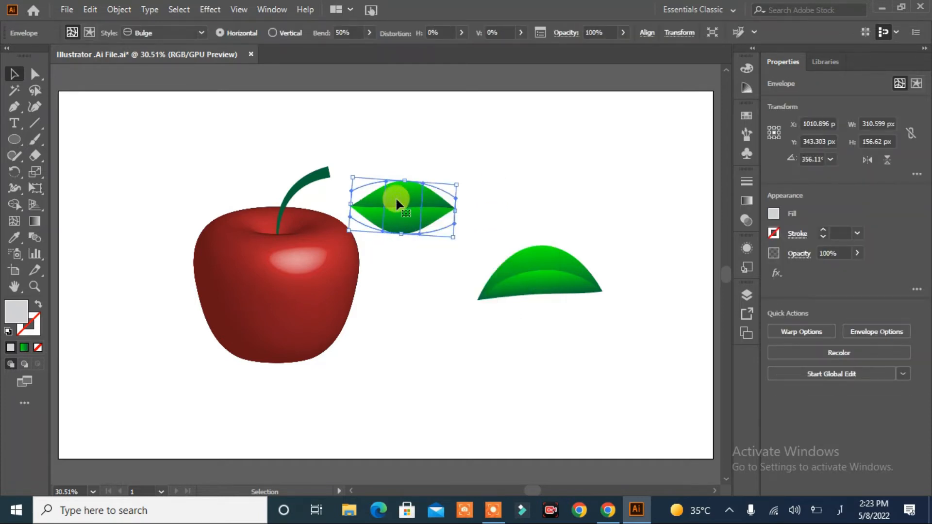
Step: Expand the Bulge-warped leaf's envelope with Object and Fill included
{"action": "left_click", "coordinate": [69, 9]}
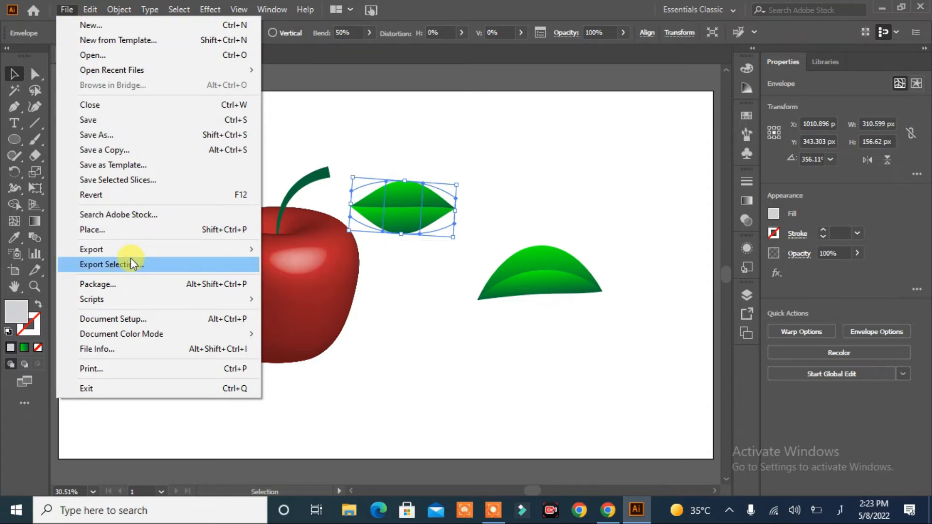
{"action": "left_click", "coordinate": [90, 9]}
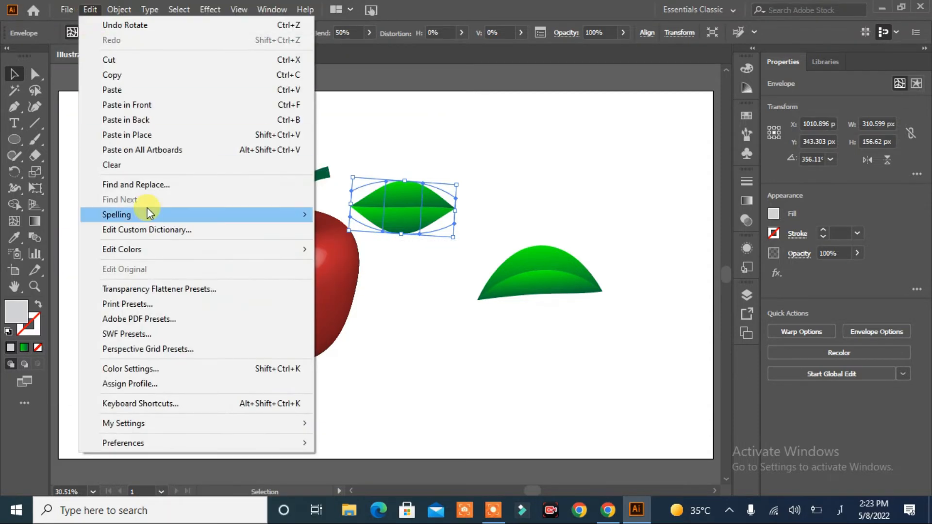
{"action": "mouse_move", "coordinate": [119, 9]}
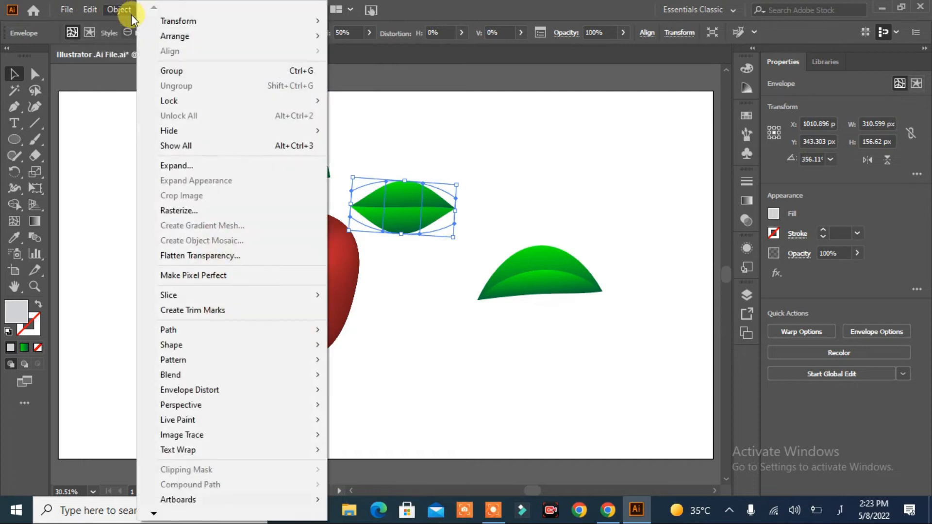
{"action": "left_click", "coordinate": [172, 166]}
{"action": "left_click", "coordinate": [425, 332]}
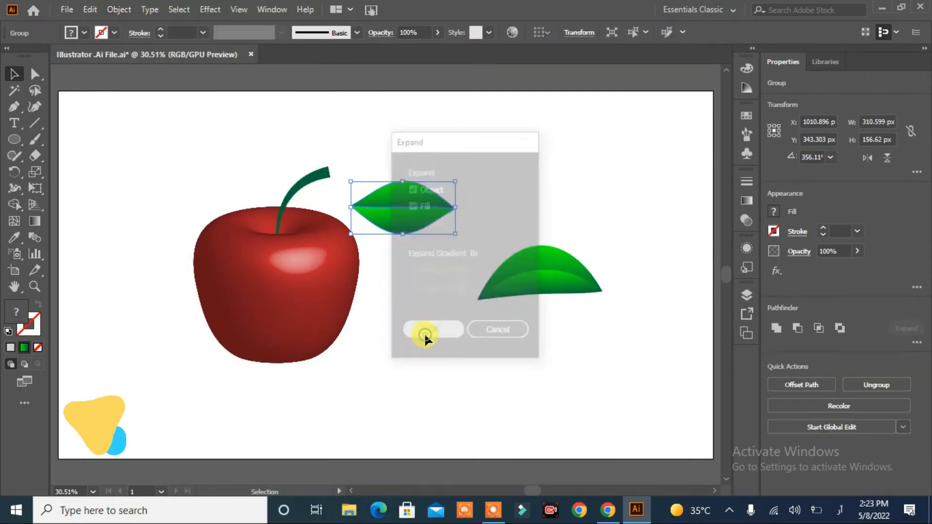
Step: Expand the Arch-warped leaf's envelope with Object and Fill included
{"action": "left_click", "coordinate": [512, 311]}
{"action": "left_click", "coordinate": [526, 295]}
{"action": "right_click", "coordinate": [524, 294]}
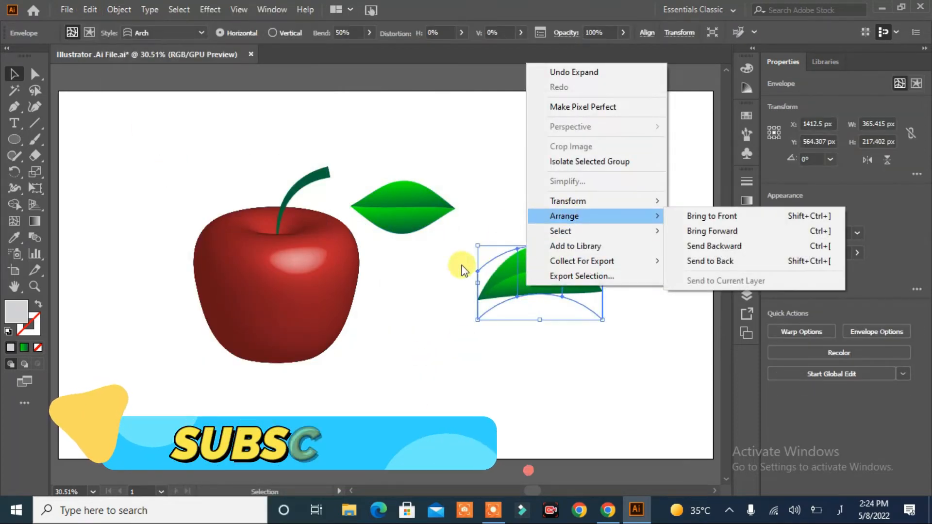
{"action": "left_click", "coordinate": [119, 10]}
{"action": "left_click", "coordinate": [182, 165]}
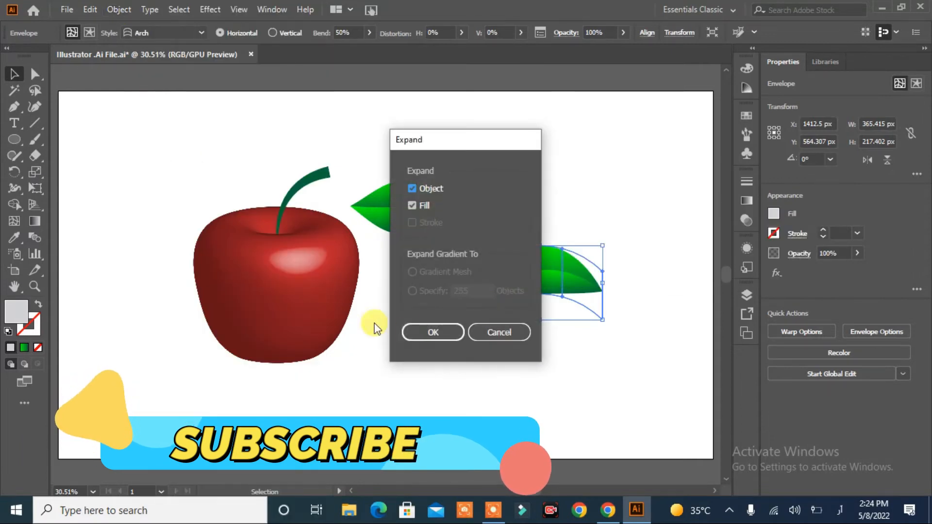
{"action": "left_click", "coordinate": [422, 329]}
{"action": "left_click", "coordinate": [443, 328]}
Step: Place the expanded Bulge leaf over the apple's upper right beside the stem, rotated to about 119°
{"action": "left_click_drag", "start_coordinate": [415, 210], "coordinate": [243, 191]}
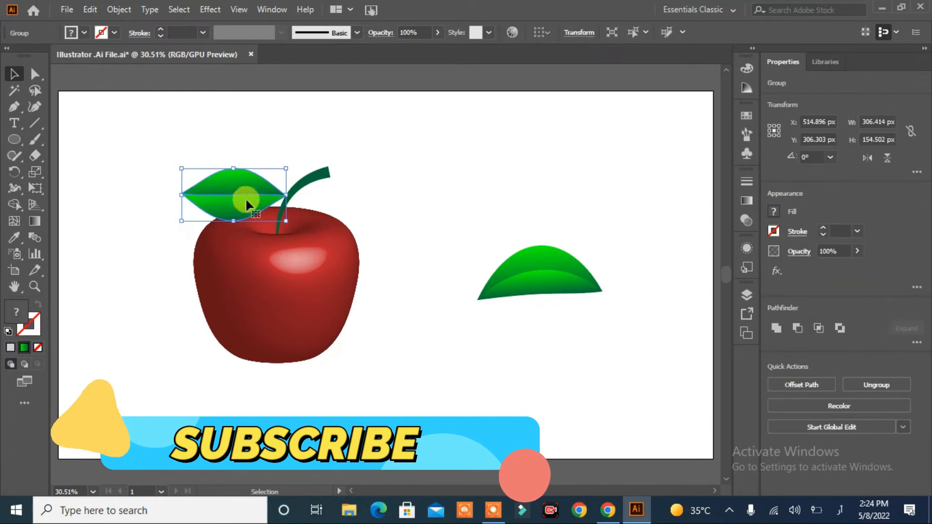
{"action": "left_click_drag", "start_coordinate": [181, 203], "coordinate": [187, 240]}
{"action": "left_click_drag", "start_coordinate": [225, 206], "coordinate": [307, 272]}
{"action": "left_click_drag", "start_coordinate": [376, 268], "coordinate": [308, 152]}
{"action": "left_click_drag", "start_coordinate": [309, 260], "coordinate": [323, 236]}
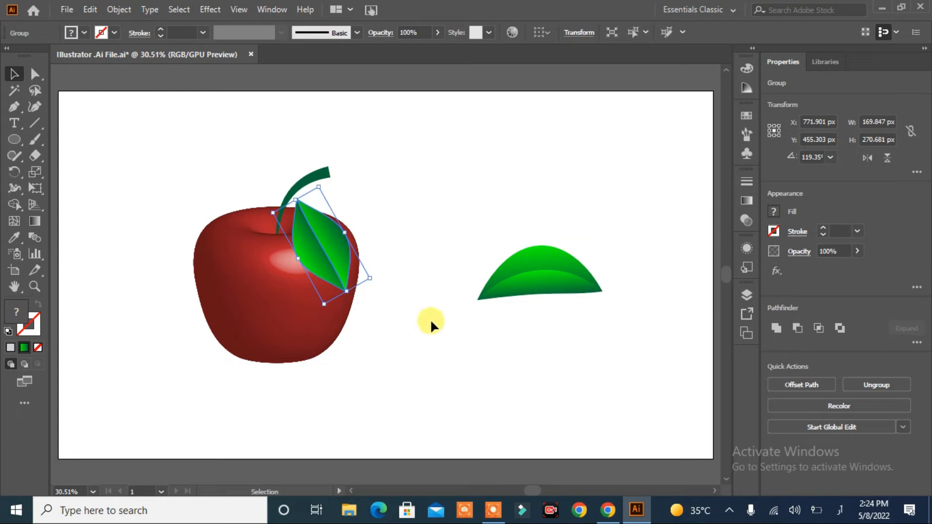
{"action": "left_click", "coordinate": [437, 335]}
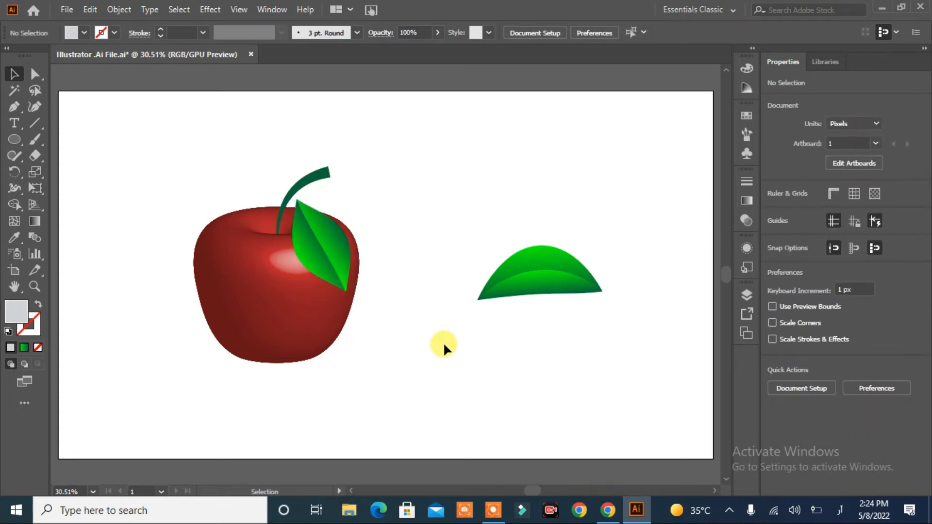
Step: Move the arched leaf to the left of the stem above the apple and rotate it to about 16°
{"action": "left_click_drag", "start_coordinate": [528, 269], "coordinate": [223, 195]}
{"action": "left_click", "coordinate": [59, 287]}
{"action": "left_click_drag", "start_coordinate": [154, 221], "coordinate": [156, 244]}
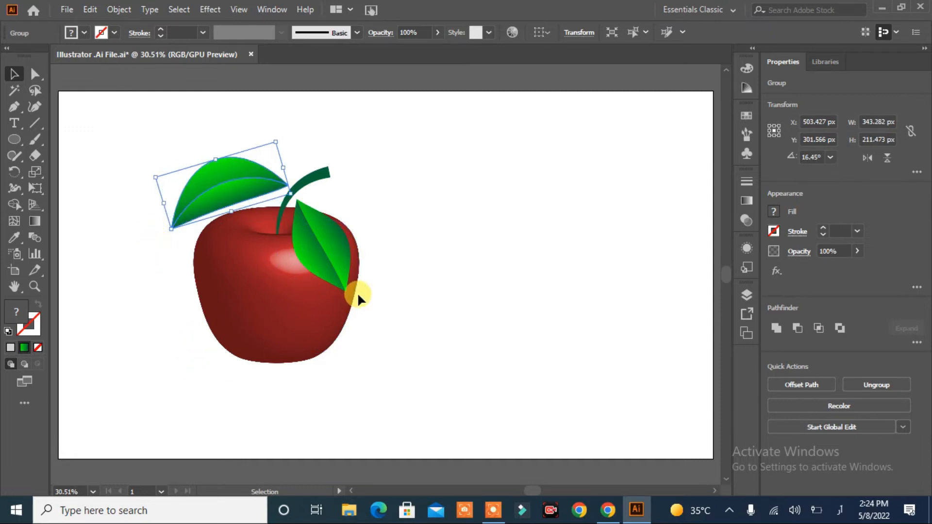
Step: Rotate the leaf right of the stem to about 134° and enlarge it so it extends past the apple's edge
{"action": "left_click_drag", "start_coordinate": [343, 278], "coordinate": [389, 258]}
{"action": "left_click_drag", "start_coordinate": [314, 248], "coordinate": [321, 252]}
{"action": "left_click_drag", "start_coordinate": [365, 289], "coordinate": [387, 308]}
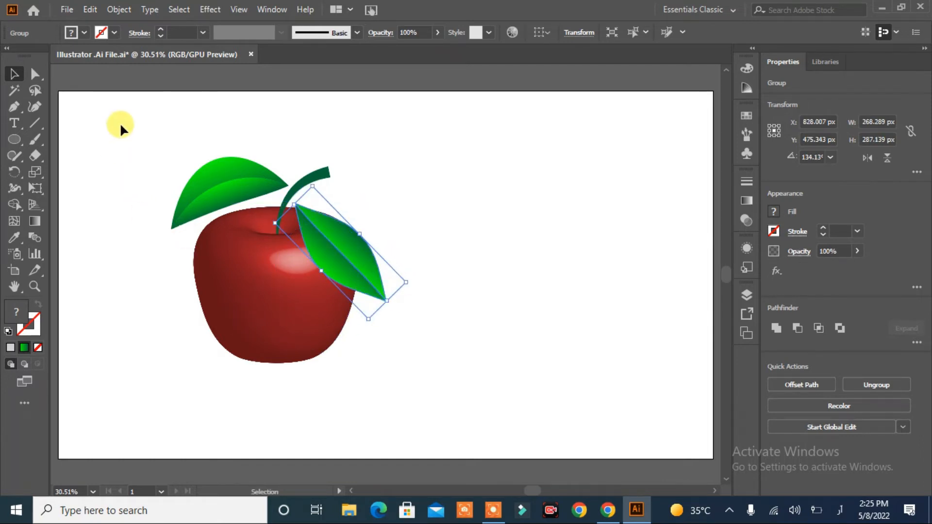
Step: Warp the leaf right of the stem with a horizontal Arch envelope at 50% bend
{"action": "left_click", "coordinate": [119, 10]}
{"action": "mouse_move", "coordinate": [222, 390]}
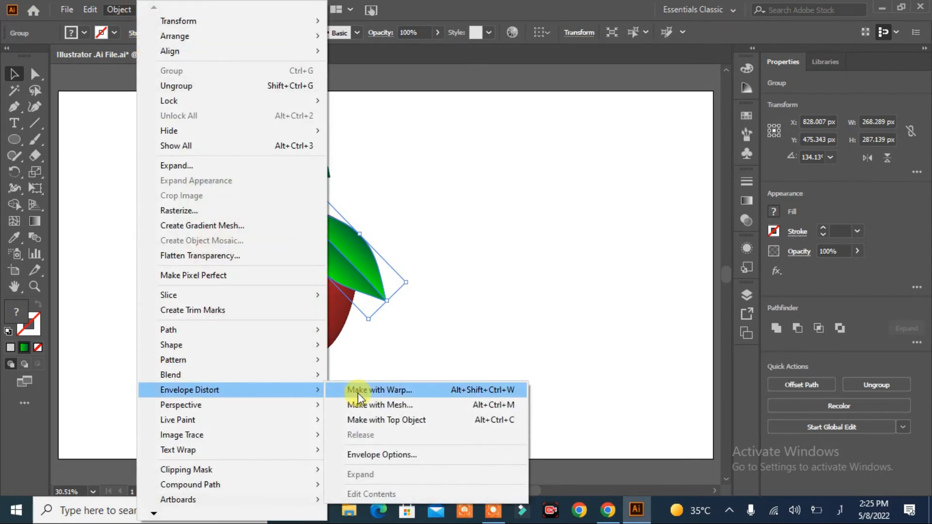
{"action": "left_click", "coordinate": [361, 395]}
{"action": "left_click_drag", "start_coordinate": [314, 127], "coordinate": [627, 119]}
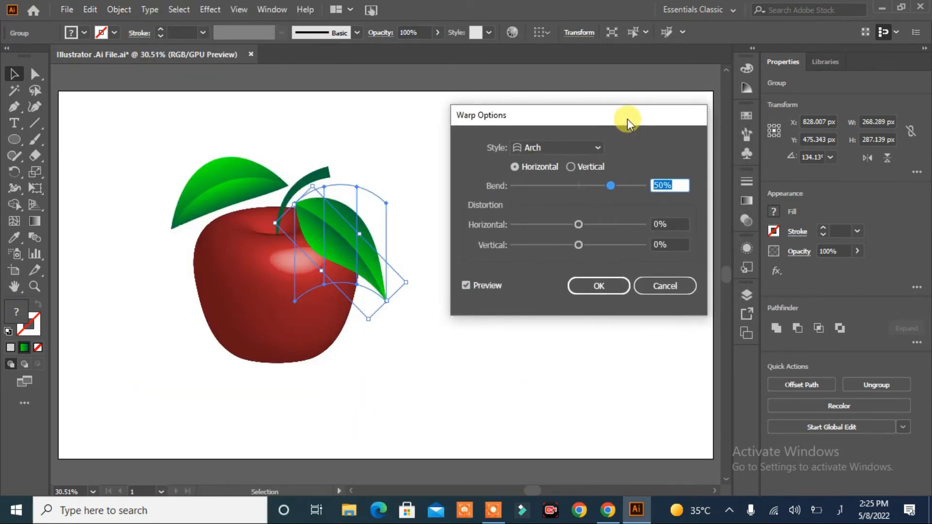
{"action": "left_click", "coordinate": [614, 287]}
Step: Expand the newly warped right leaf into editable shapes and deselect it
{"action": "left_click", "coordinate": [119, 10]}
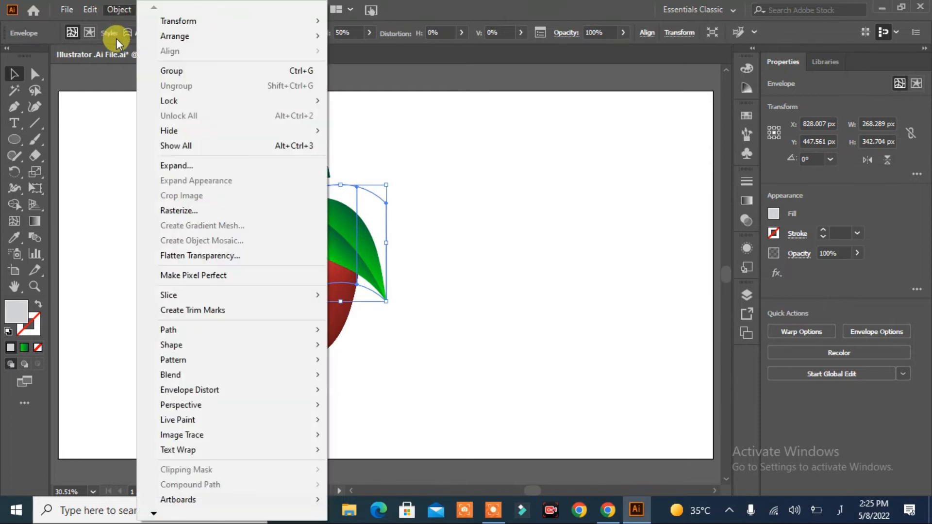
{"action": "left_click", "coordinate": [174, 165]}
{"action": "left_click", "coordinate": [430, 329]}
{"action": "left_click", "coordinate": [477, 278]}
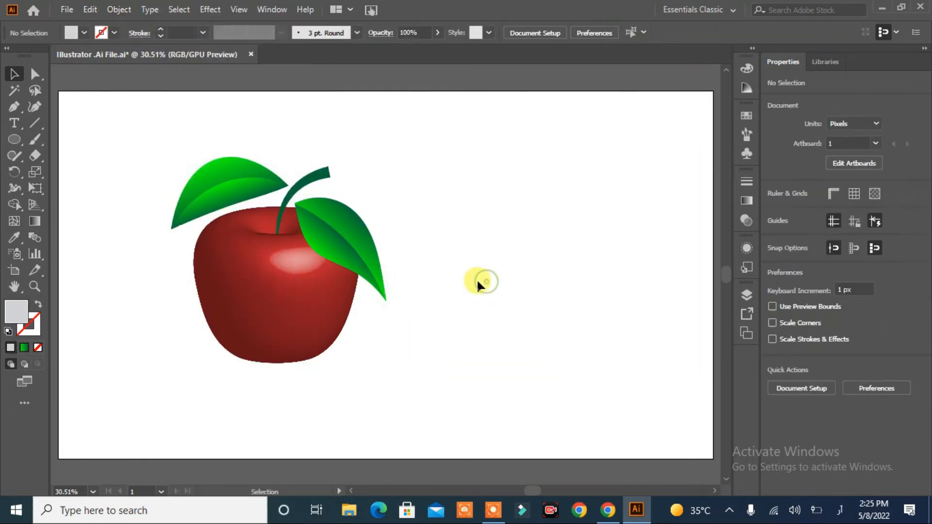
Step: Shift the right leaf against the stem and lower the left leaf so its tip meets the stem
{"action": "left_click", "coordinate": [327, 226]}
{"action": "left_click", "coordinate": [517, 318]}
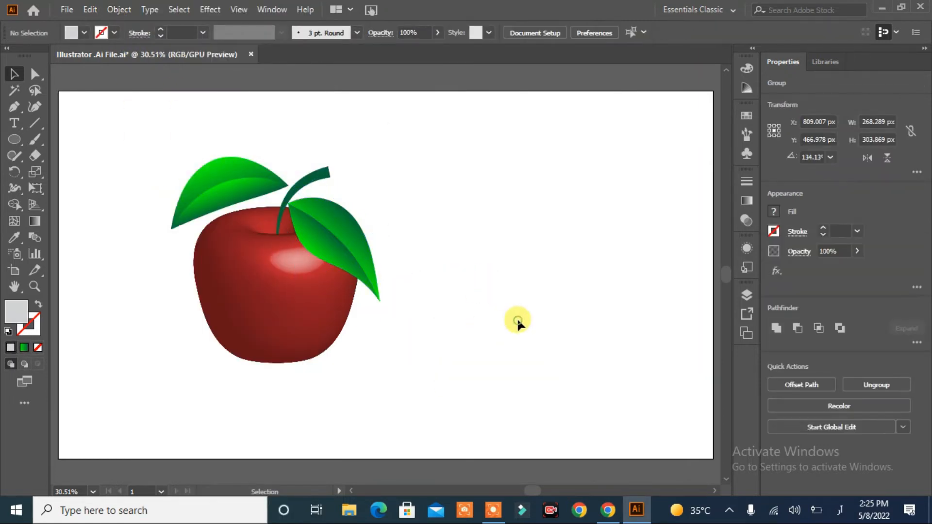
{"action": "left_click_drag", "start_coordinate": [254, 187], "coordinate": [250, 191]}
{"action": "left_click", "coordinate": [529, 252]}
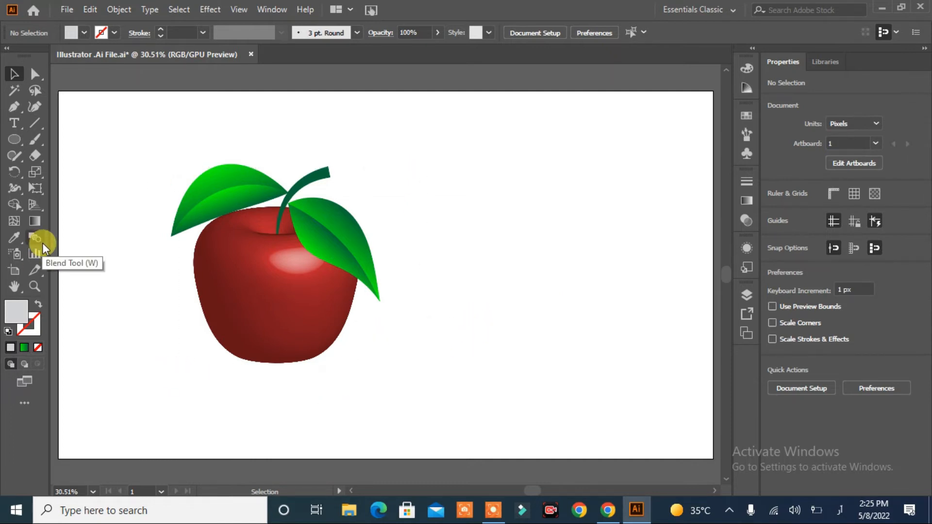
Step: Draw a small ellipse about 24 px wide and 33 px high on the blank area right of the stem
{"action": "key", "text": "ctrl+minus"}
{"action": "key", "text": "ctrl+equal"}
{"action": "key", "text": "ctrl+equal"}
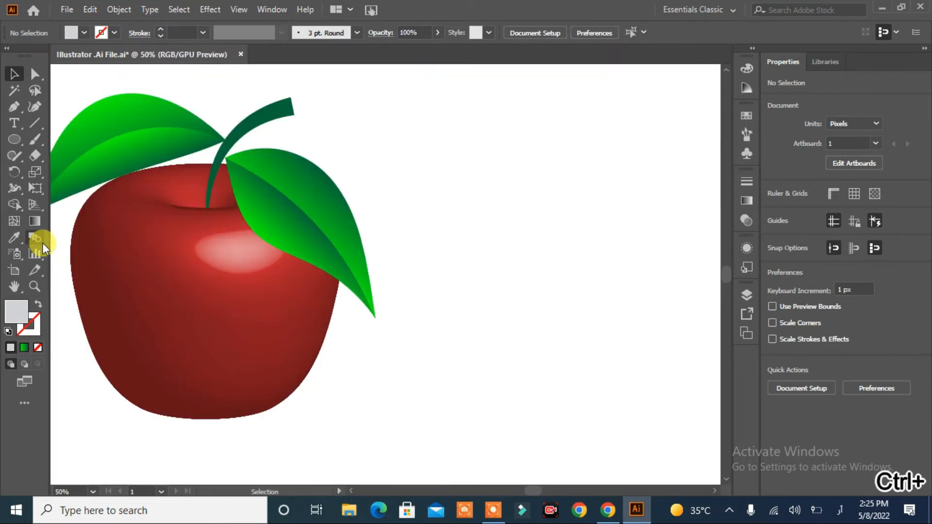
{"action": "left_click_drag", "start_coordinate": [134, 258], "coordinate": [196, 298]}
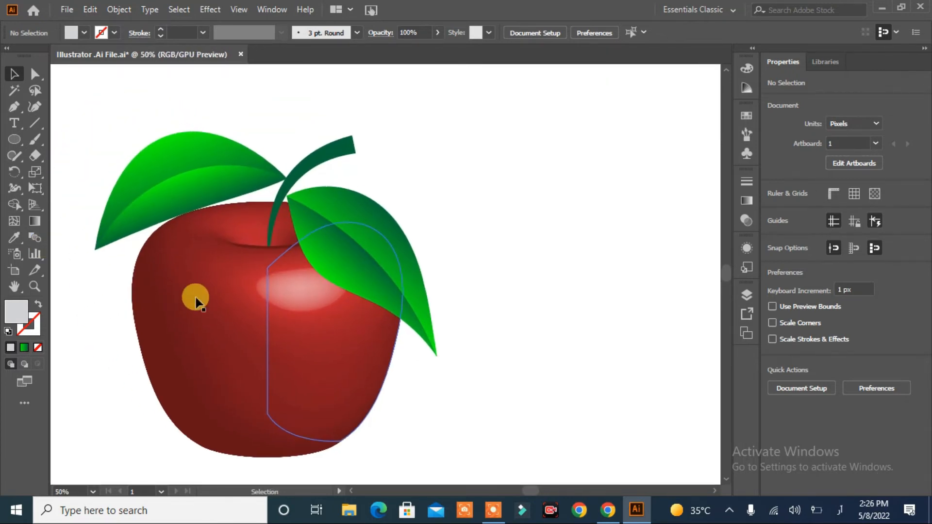
{"action": "left_click", "coordinate": [14, 139]}
{"action": "left_click_drag", "start_coordinate": [422, 140], "coordinate": [435, 156]}
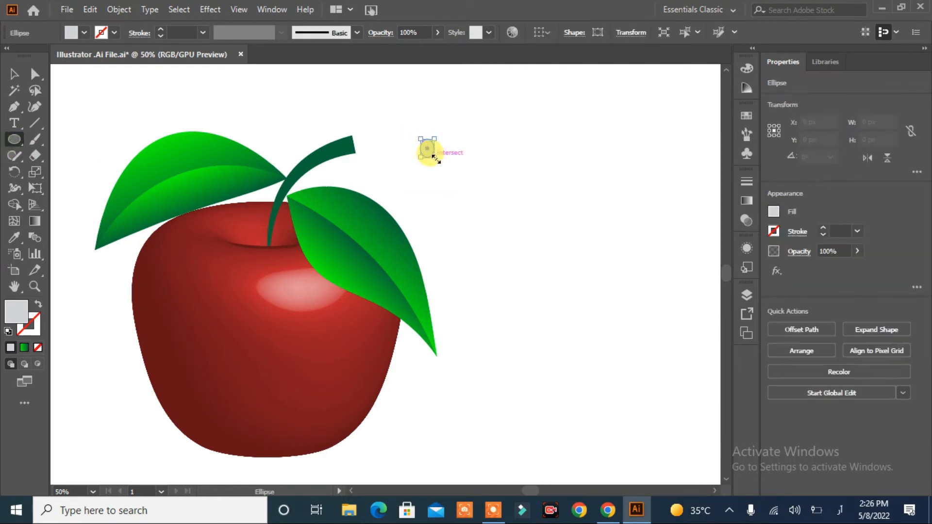
{"action": "left_click", "coordinate": [84, 33]}
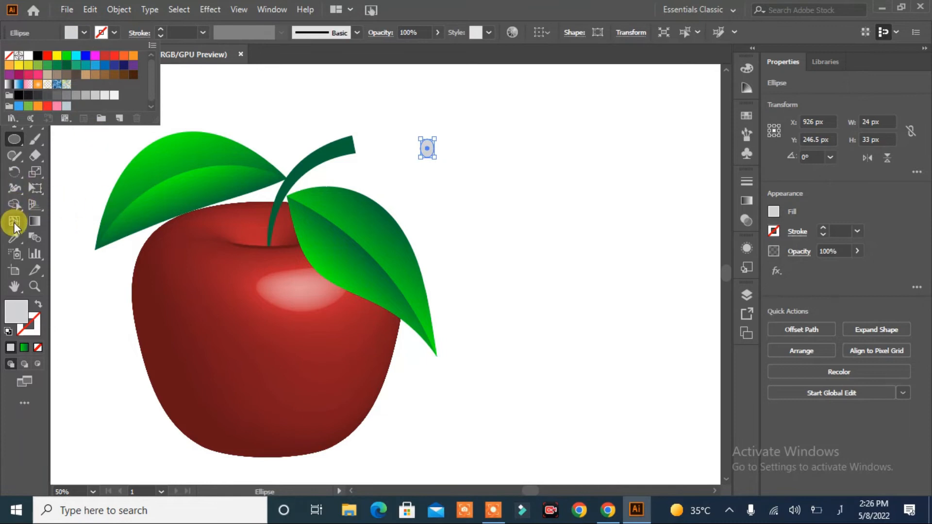
{"action": "left_click", "coordinate": [238, 165]}
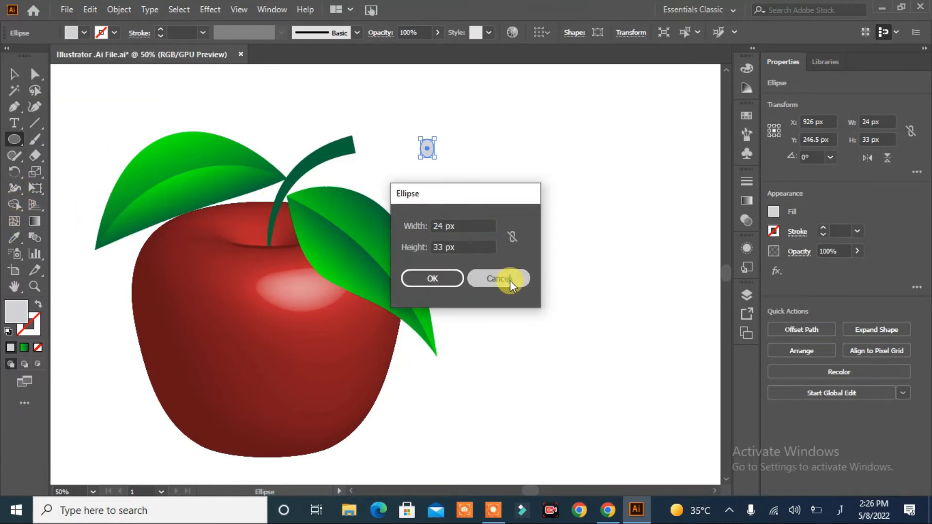
Step: Dismiss the ellipse size dialog and fill the small ellipse with the left leaf's green gradient using the Eyedropper
{"action": "left_click", "coordinate": [510, 281]}
{"action": "left_click", "coordinate": [14, 237]}
{"action": "left_click", "coordinate": [223, 176]}
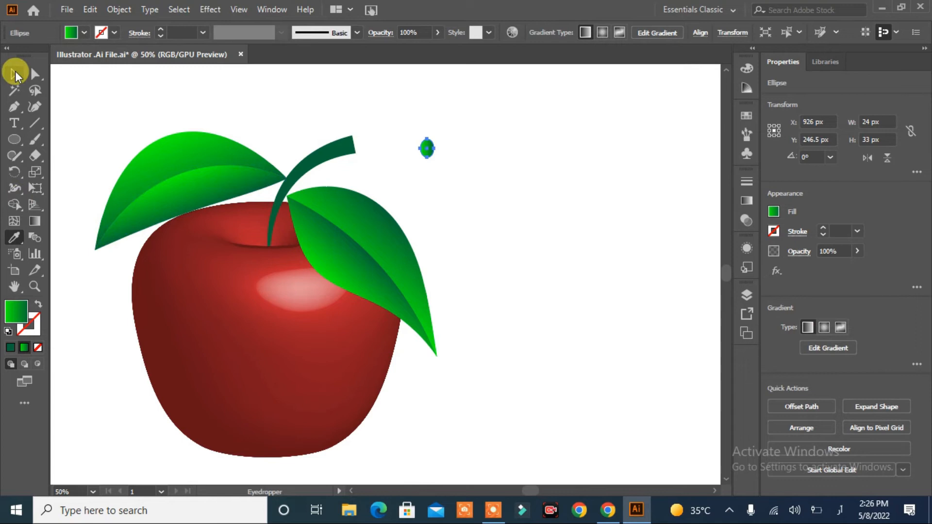
Step: Move the small green ellipse onto the upper end of the stem
{"action": "left_click", "coordinate": [15, 74]}
{"action": "left_click", "coordinate": [426, 155]}
{"action": "left_click", "coordinate": [426, 153]}
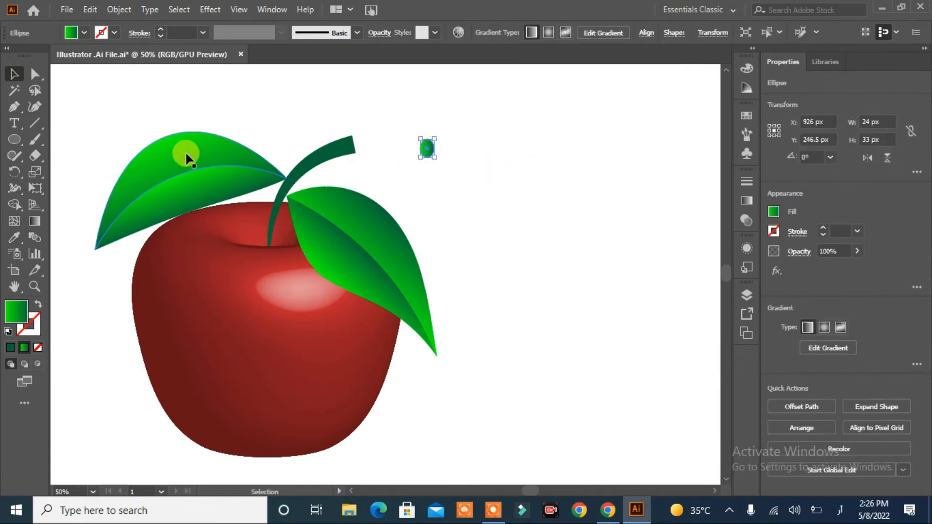
{"action": "left_click_drag", "start_coordinate": [428, 148], "coordinate": [352, 141]}
Step: Offset the stem-end ellipse's path outward, with preview on, to create a larger copy 34 px wide and 43 px high
{"action": "right_click", "coordinate": [356, 144]}
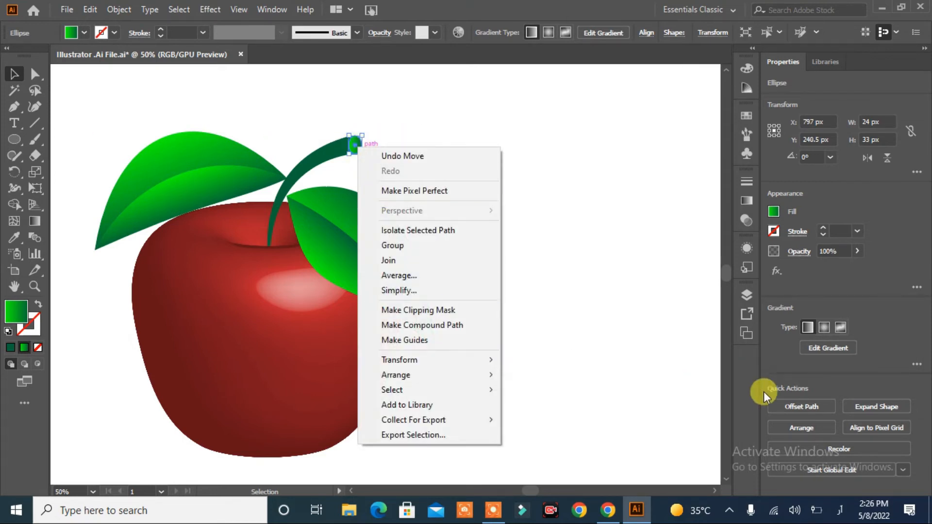
{"action": "left_click", "coordinate": [814, 407]}
{"action": "left_click", "coordinate": [402, 290]}
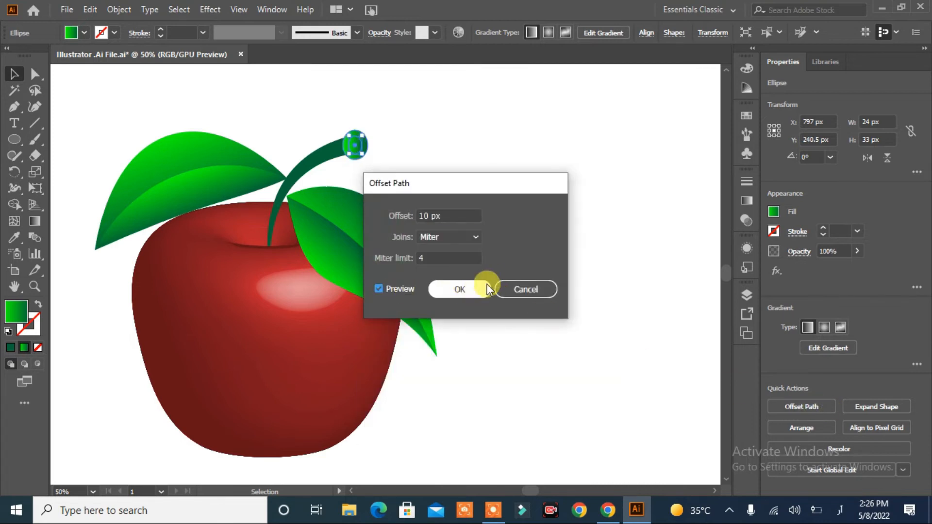
{"action": "scroll", "coordinate": [468, 218], "scroll_direction": "down", "scroll_amount": 3}
{"action": "left_click", "coordinate": [471, 288]}
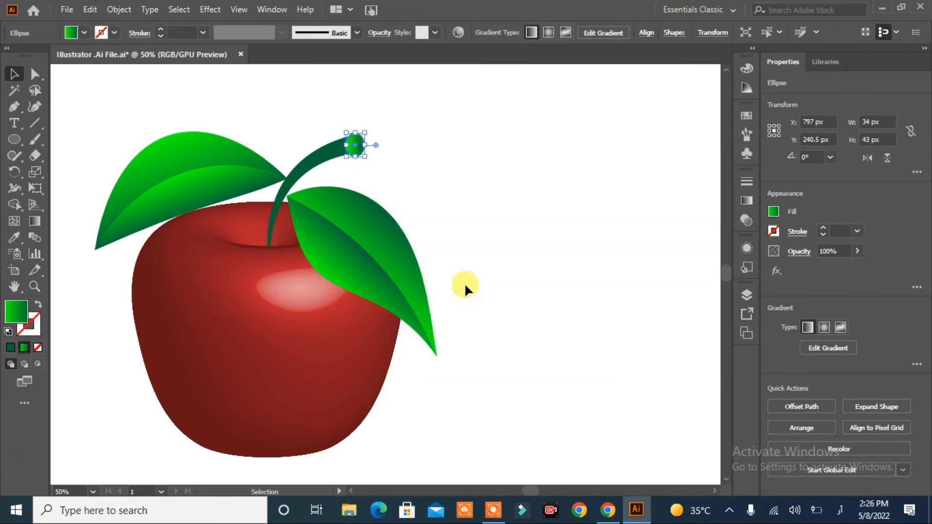
{"action": "left_click", "coordinate": [310, 161]}
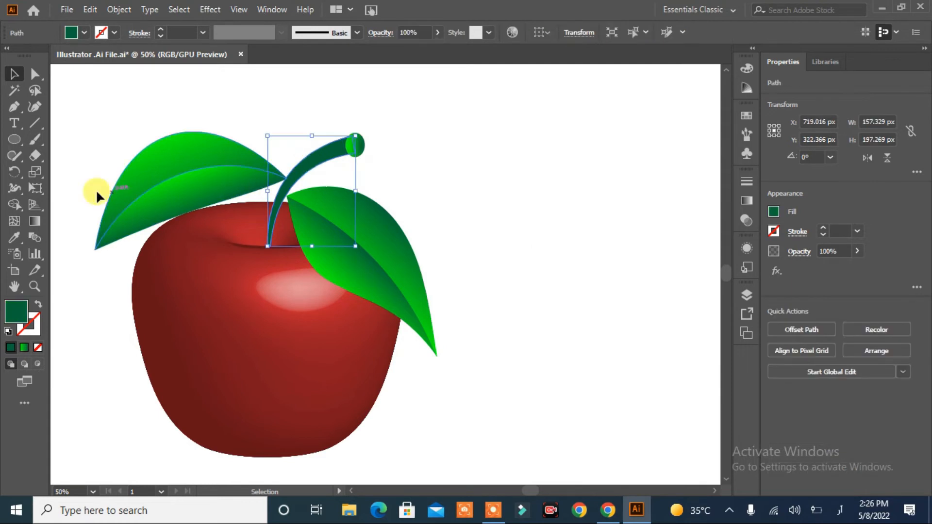
{"action": "left_click", "coordinate": [516, 243]}
{"action": "left_click_drag", "start_coordinate": [364, 147], "coordinate": [398, 142]}
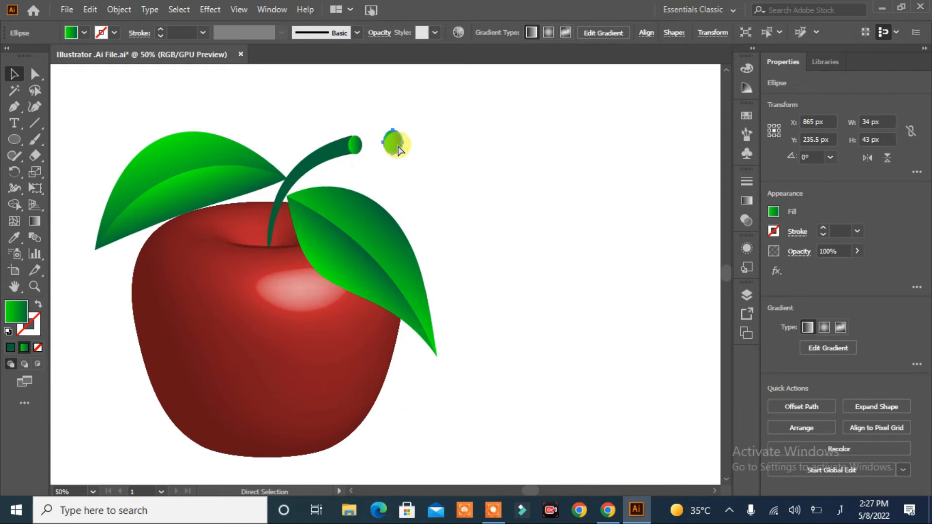
{"action": "key", "text": "ctrl+z"}
Step: Cut the stem's end with the enlarged ellipse using the Shape Builder, removing the ellipse area and leaving a gap around the small ellipse
{"action": "left_click", "coordinate": [320, 164], "text": "shift"}
{"action": "left_click", "coordinate": [14, 204]}
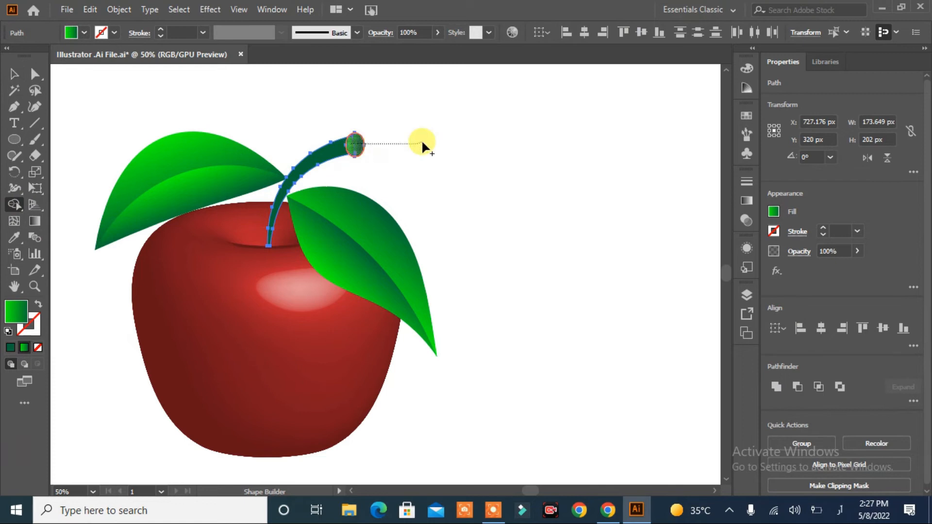
{"action": "left_click_drag", "start_coordinate": [422, 143], "coordinate": [422, 142]}
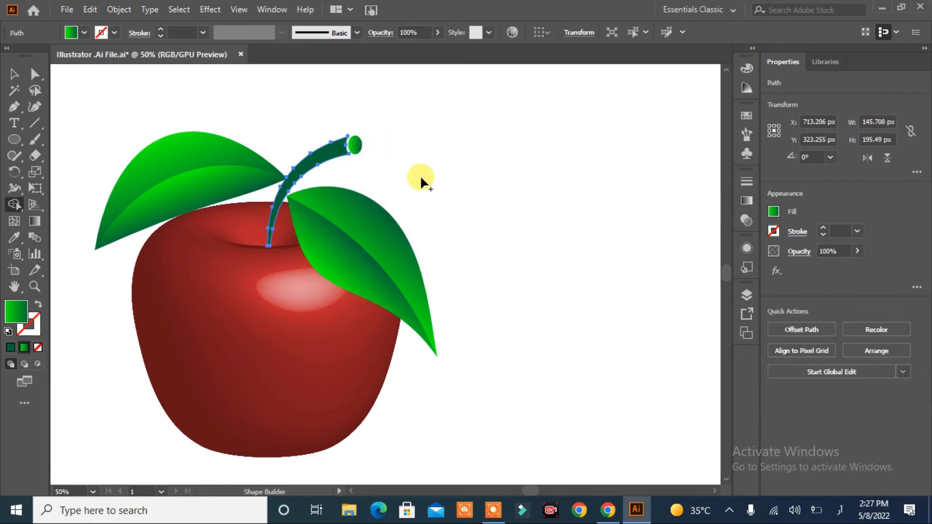
{"action": "left_click", "coordinate": [16, 76]}
{"action": "left_click", "coordinate": [530, 207]}
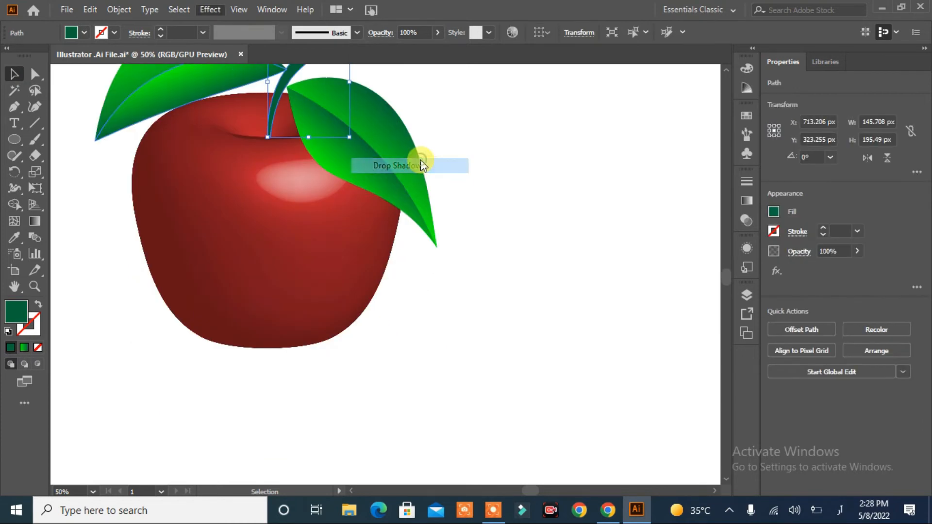
Step: Apply a Multiply drop shadow to the stem with 75% opacity, 7 px X and Y offsets and 5 px blur
{"action": "left_click", "coordinate": [423, 159]}
{"action": "left_click", "coordinate": [380, 320]}
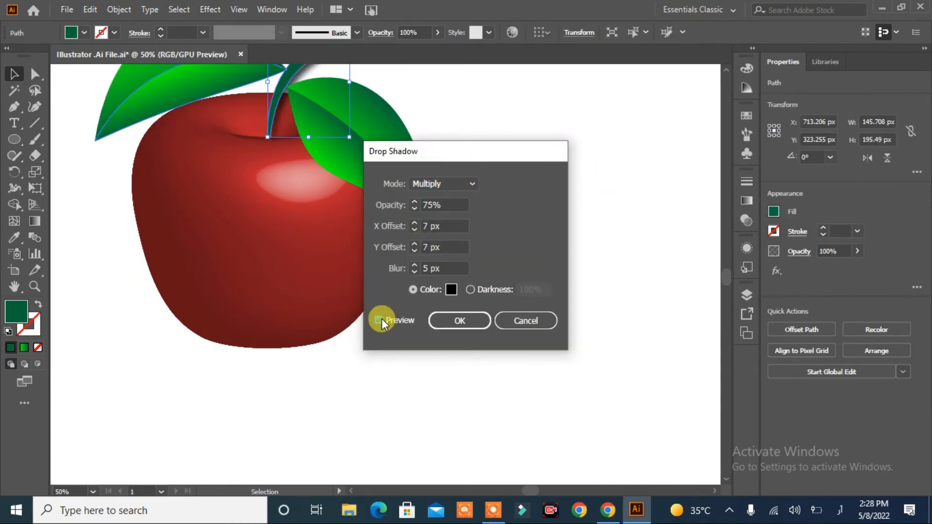
{"action": "left_click", "coordinate": [470, 319]}
{"action": "scroll", "coordinate": [620, 232], "scroll_direction": "up", "scroll_amount": 3}
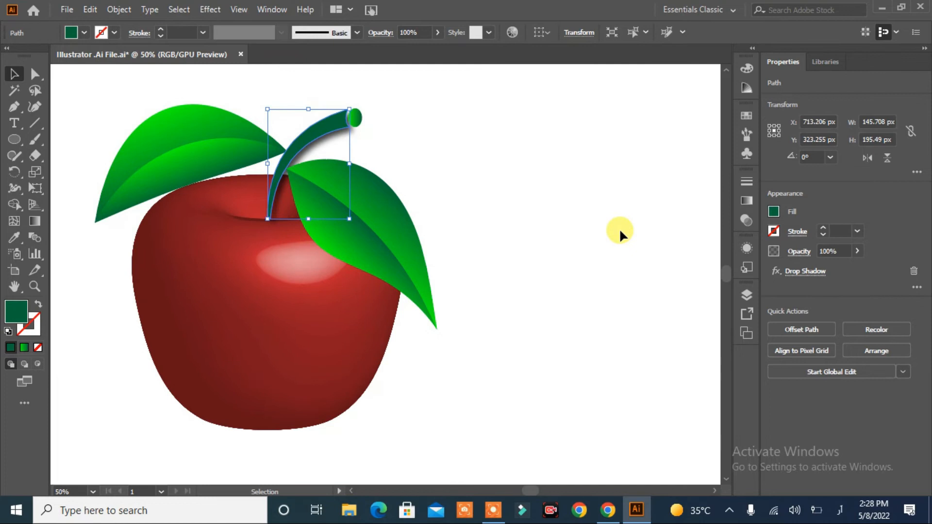
Step: Reopen the stem's drop shadow settings and set the blur to 37 px and the Y offset to 14 px
{"action": "left_click", "coordinate": [805, 272]}
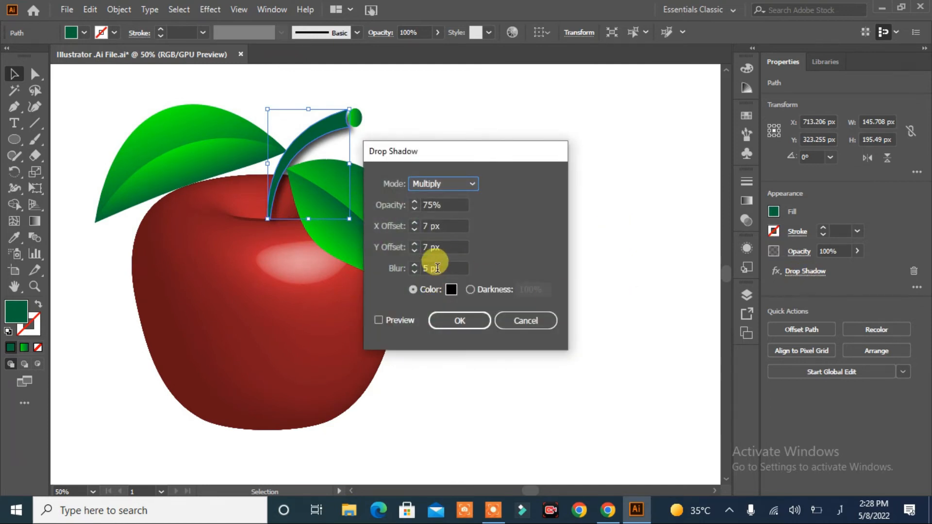
{"action": "left_click", "coordinate": [444, 266]}
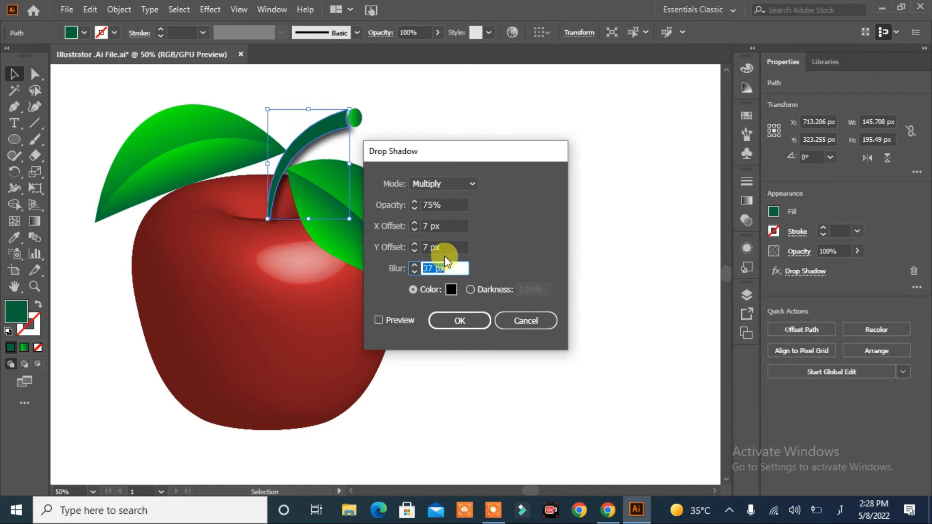
{"action": "left_click", "coordinate": [444, 249]}
{"action": "key", "text": "Down"}
{"action": "key", "text": "Up"}
{"action": "key", "text": "Up"}
{"action": "key", "text": "Up"}
{"action": "key", "text": "Up"}
{"action": "key", "text": "Up"}
{"action": "key", "text": "Up"}
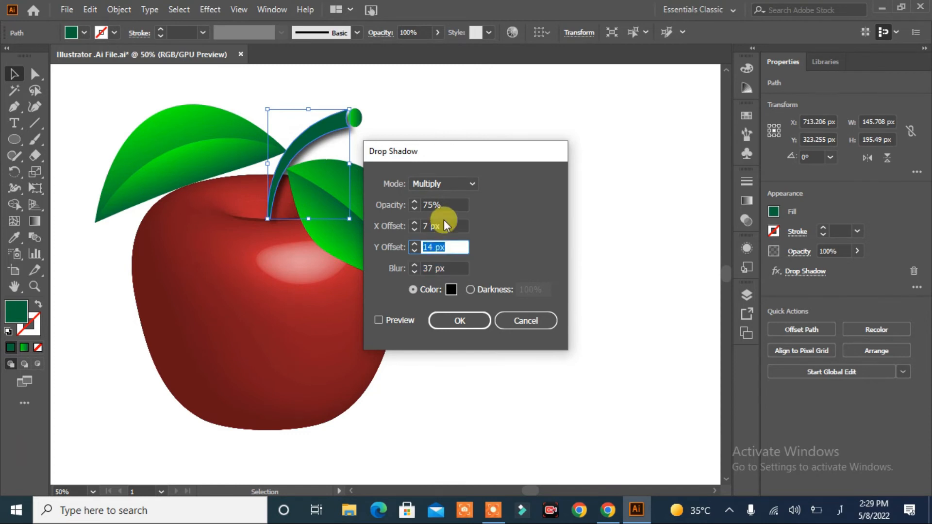
Step: Turn on the shadow preview and set the stem shadow's Y offset to 7 px
{"action": "left_click", "coordinate": [389, 320]}
{"action": "key", "text": "Down"}
{"action": "key", "text": "Down"}
{"action": "key", "text": "Down"}
{"action": "key", "text": "Down"}
{"action": "key", "text": "Down"}
{"action": "key", "text": "Down"}
{"action": "key", "text": "Down"}
{"action": "key", "text": "Down"}
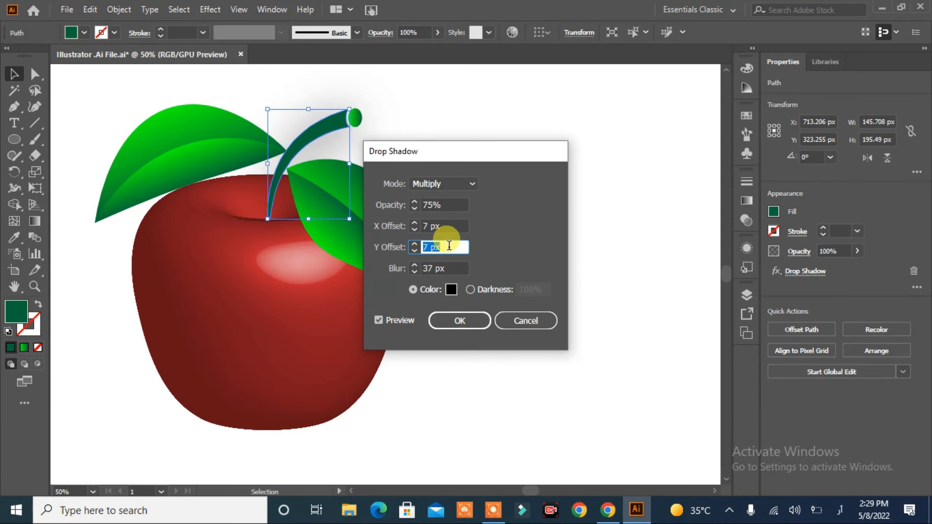
Step: Set the stem shadow's blur to 14 px, apply the settings and deselect the stem
{"action": "left_click", "coordinate": [440, 269]}
{"action": "key", "text": "Down"}
{"action": "key", "text": "Down"}
{"action": "key", "text": "Down"}
{"action": "key", "text": "Down"}
{"action": "key", "text": "Down"}
{"action": "key", "text": "Down"}
{"action": "key", "text": "Down"}
{"action": "key", "text": "Down"}
{"action": "key", "text": "Down"}
{"action": "key", "text": "Down"}
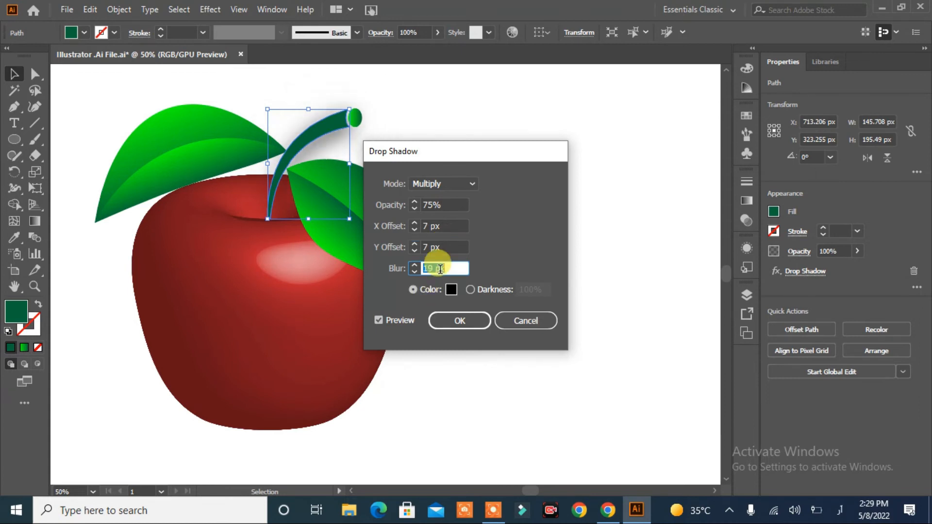
{"action": "key", "text": "Down"}
{"action": "key", "text": "Down"}
{"action": "key", "text": "Down"}
{"action": "key", "text": "Down"}
{"action": "key", "text": "Down"}
{"action": "key", "text": "Down"}
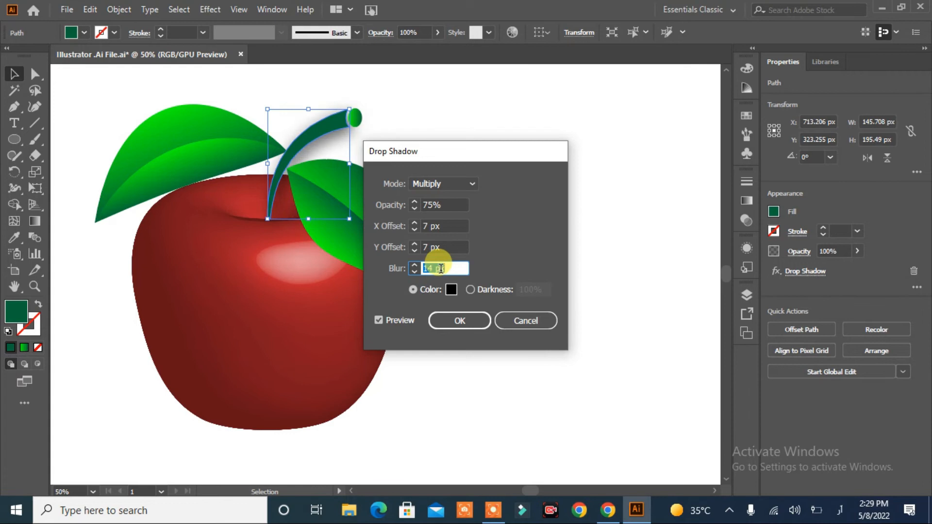
{"action": "left_click", "coordinate": [460, 321]}
{"action": "left_click", "coordinate": [534, 294]}
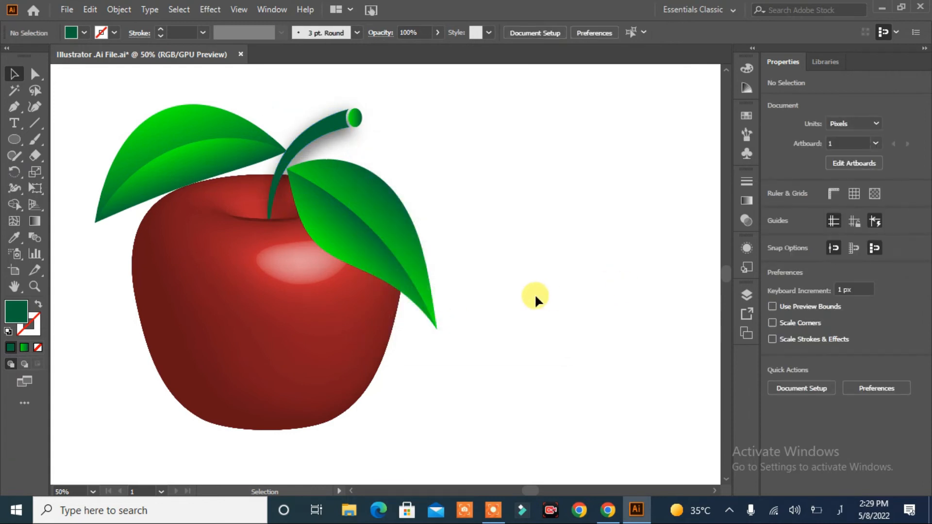
Step: Apply a Multiply drop shadow to the right leaf with 75% opacity, 7 px offsets and 14 px blur
{"action": "left_click", "coordinate": [392, 266]}
{"action": "left_click", "coordinate": [210, 9]}
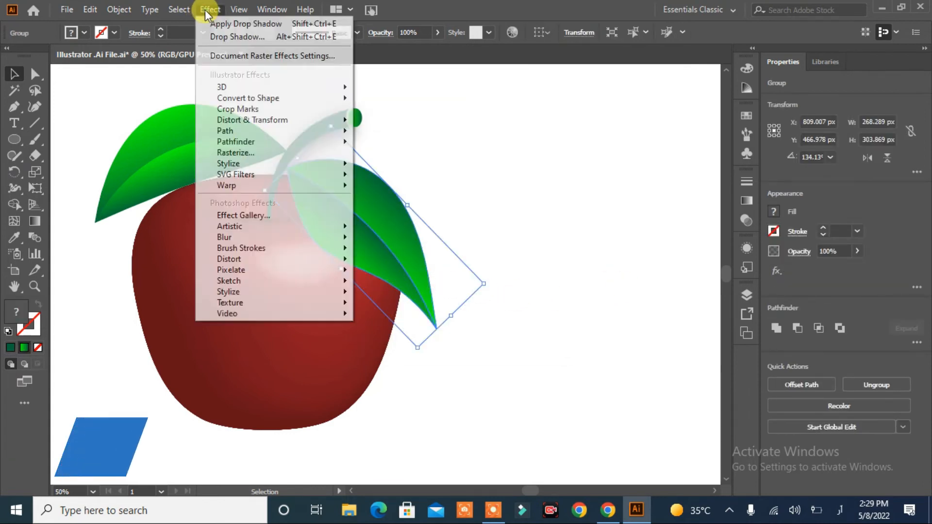
{"action": "mouse_move", "coordinate": [291, 163]}
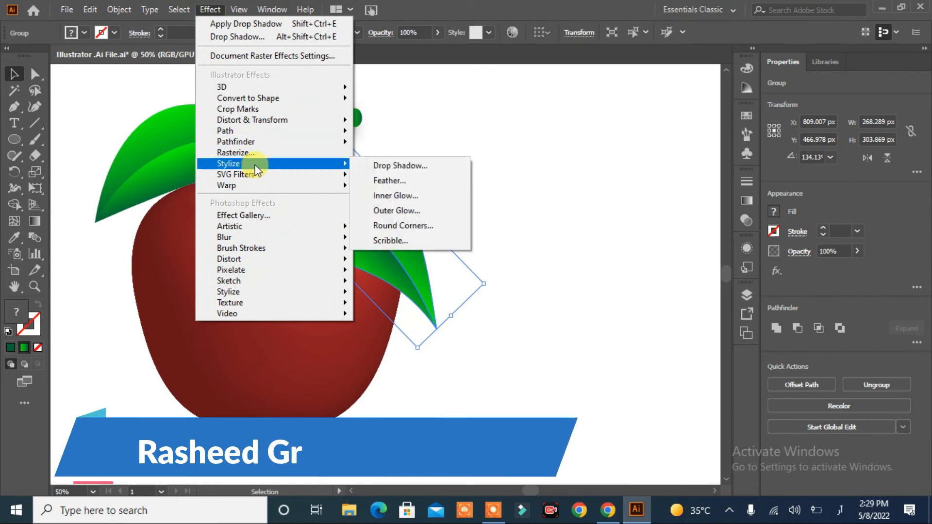
{"action": "left_click", "coordinate": [392, 167]}
{"action": "left_click", "coordinate": [380, 318]}
{"action": "left_click", "coordinate": [485, 319]}
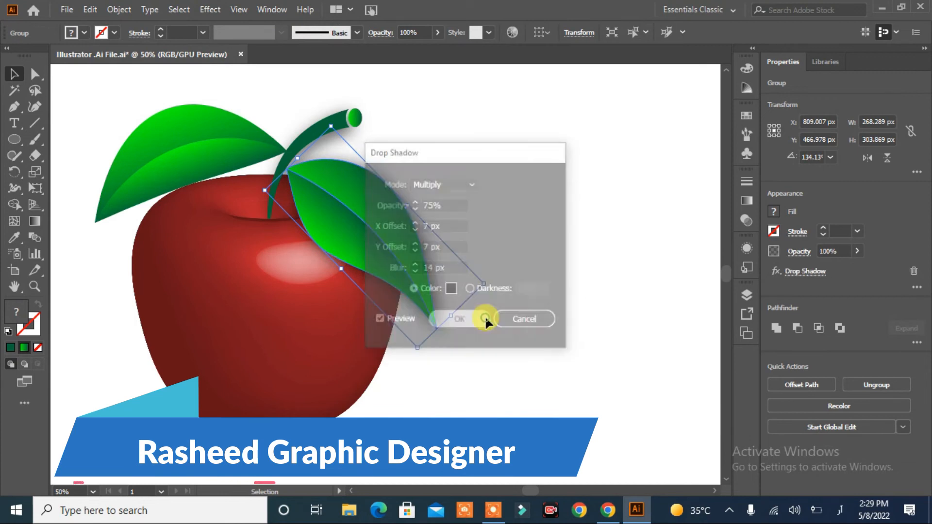
{"action": "left_click", "coordinate": [617, 212]}
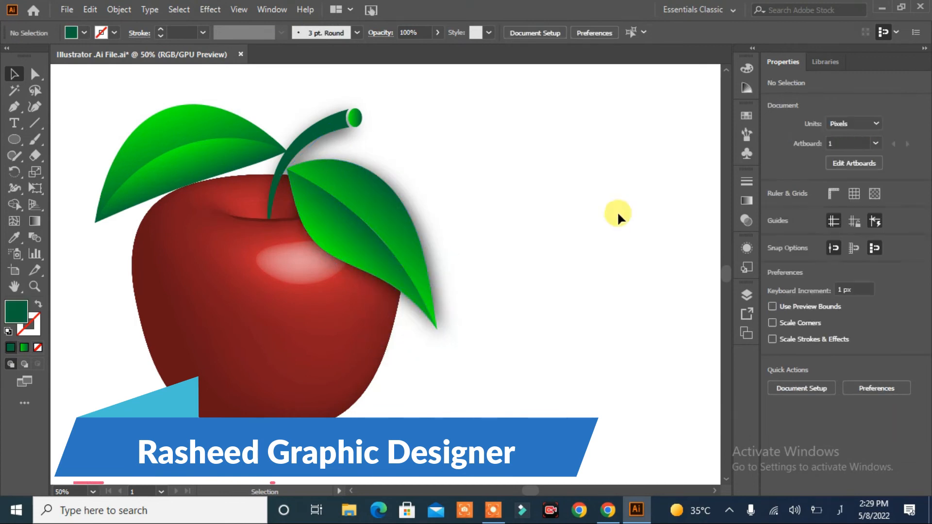
Step: Apply a Multiply drop shadow to the left leaf with 75% opacity, 7 px offsets and 14 px blur
{"action": "left_click", "coordinate": [167, 171]}
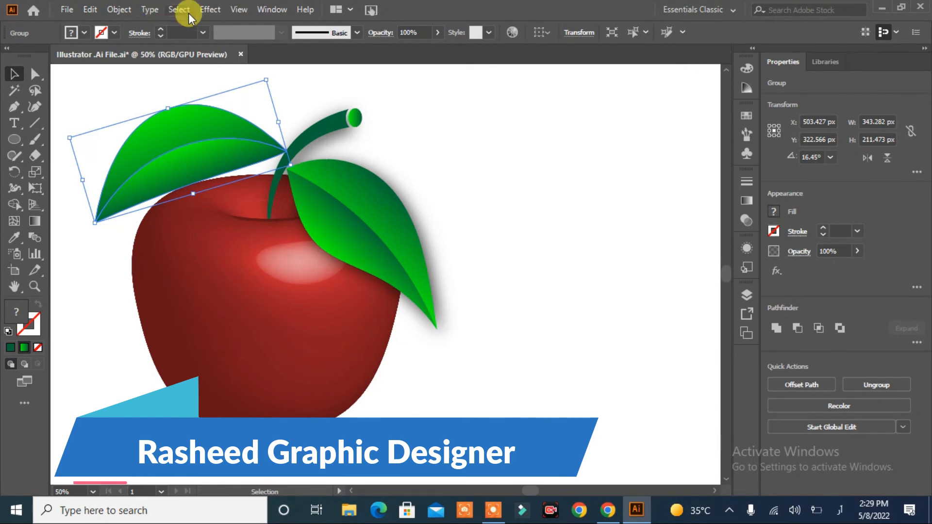
{"action": "left_click", "coordinate": [210, 10]}
{"action": "mouse_move", "coordinate": [282, 161]}
{"action": "left_click", "coordinate": [447, 167]}
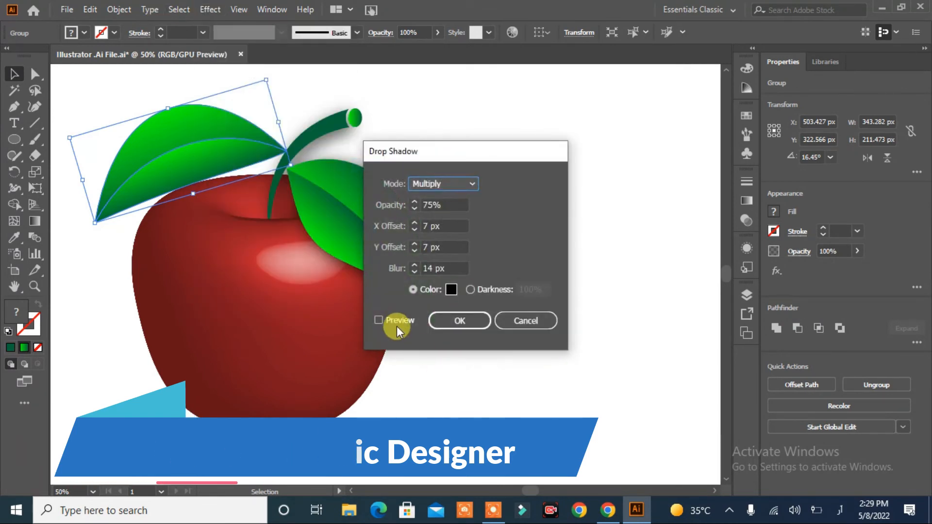
{"action": "left_click", "coordinate": [378, 319]}
{"action": "left_click", "coordinate": [479, 321]}
{"action": "left_click", "coordinate": [528, 307]}
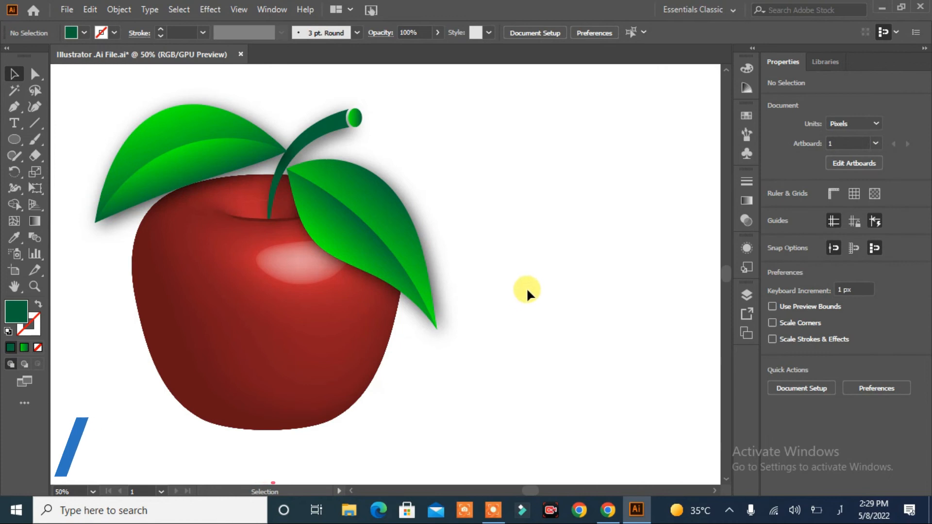
Step: Change the stem-end ellipse's green gradient to a radial gradient and deselect it
{"action": "left_click", "coordinate": [357, 119]}
{"action": "left_click", "coordinate": [774, 210]}
{"action": "left_click", "coordinate": [748, 204]}
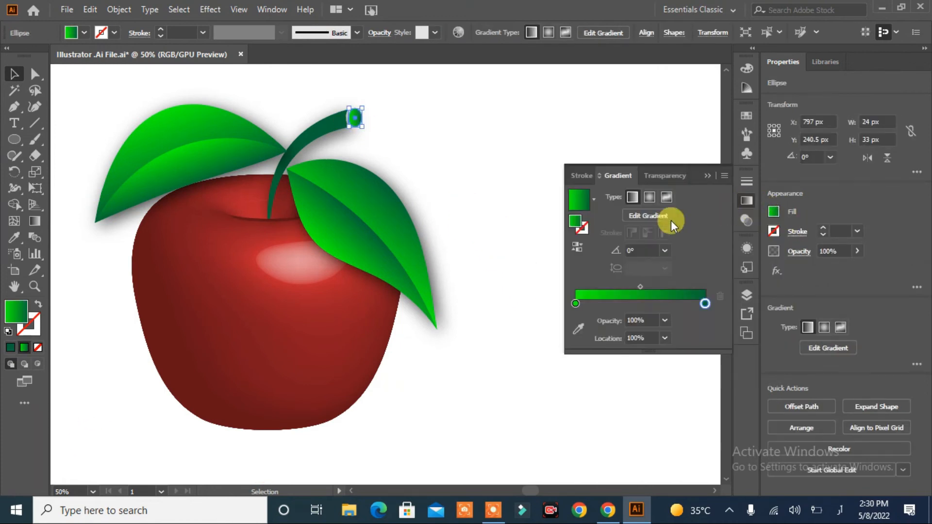
{"action": "left_click", "coordinate": [650, 197]}
{"action": "left_click", "coordinate": [456, 179]}
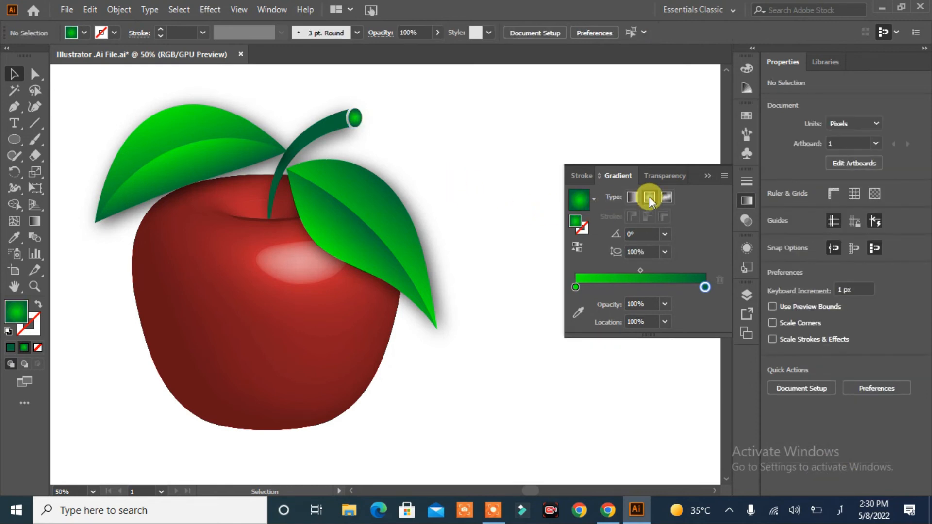
Step: Set the stem-end ellipse's radial gradient to a 25° angle and 200% aspect ratio
{"action": "left_click", "coordinate": [664, 238]}
{"action": "left_click", "coordinate": [677, 326]}
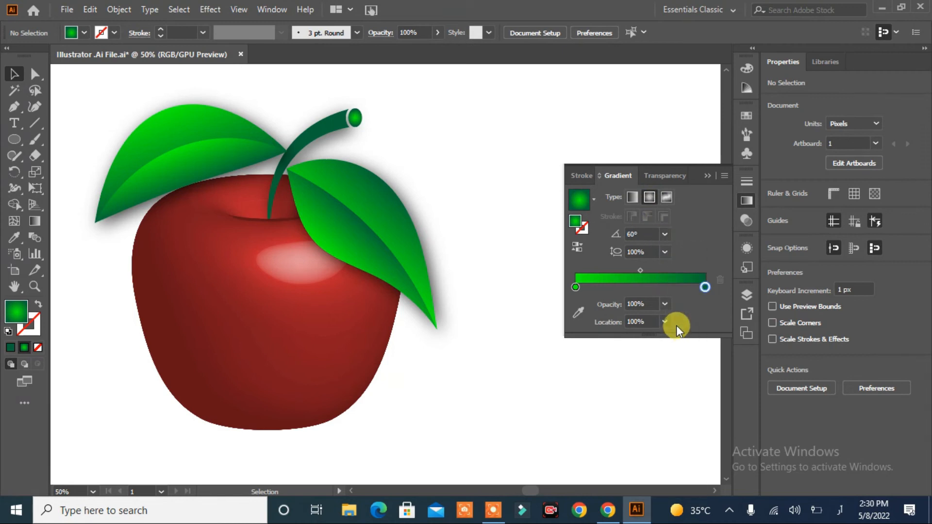
{"action": "left_click", "coordinate": [355, 117]}
{"action": "left_click", "coordinate": [655, 250]}
{"action": "scroll", "coordinate": [660, 250], "scroll_direction": "up", "scroll_amount": 6}
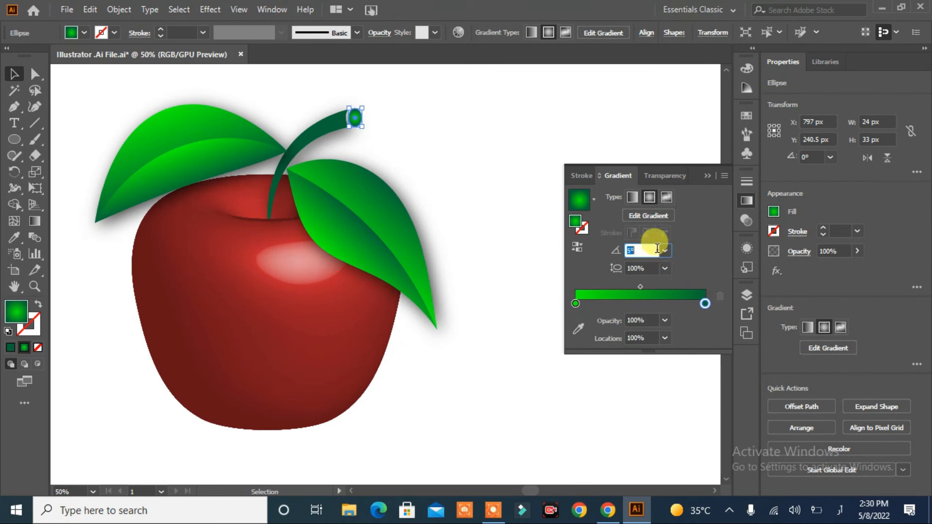
{"action": "scroll", "coordinate": [655, 249], "scroll_direction": "up", "scroll_amount": 2}
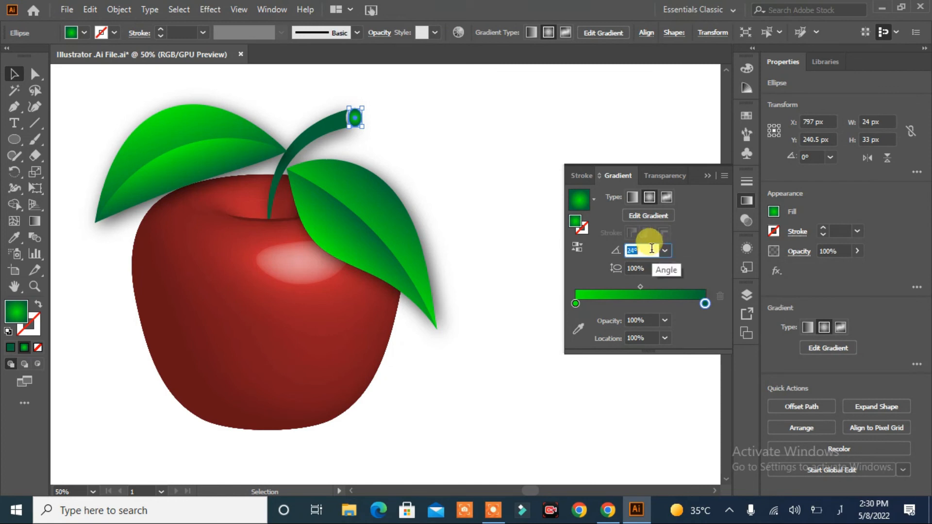
{"action": "left_click", "coordinate": [664, 269]}
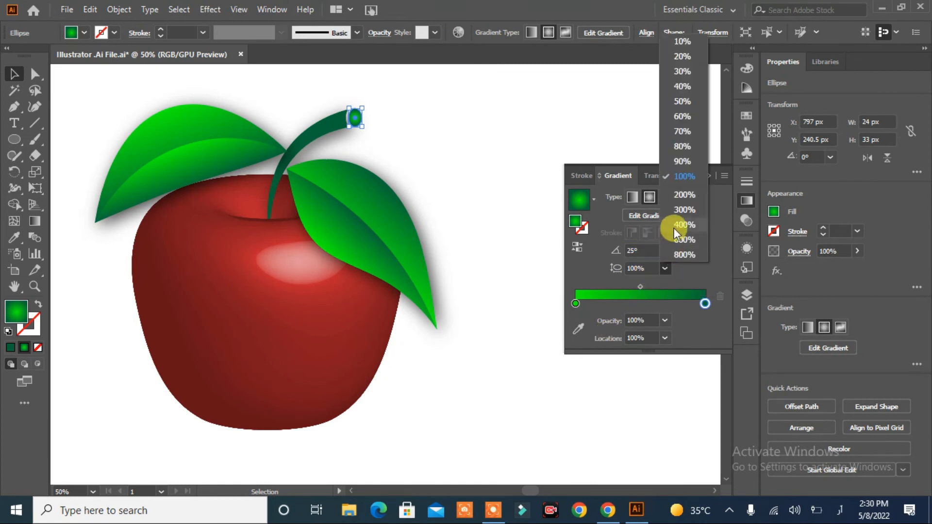
{"action": "left_click", "coordinate": [686, 195]}
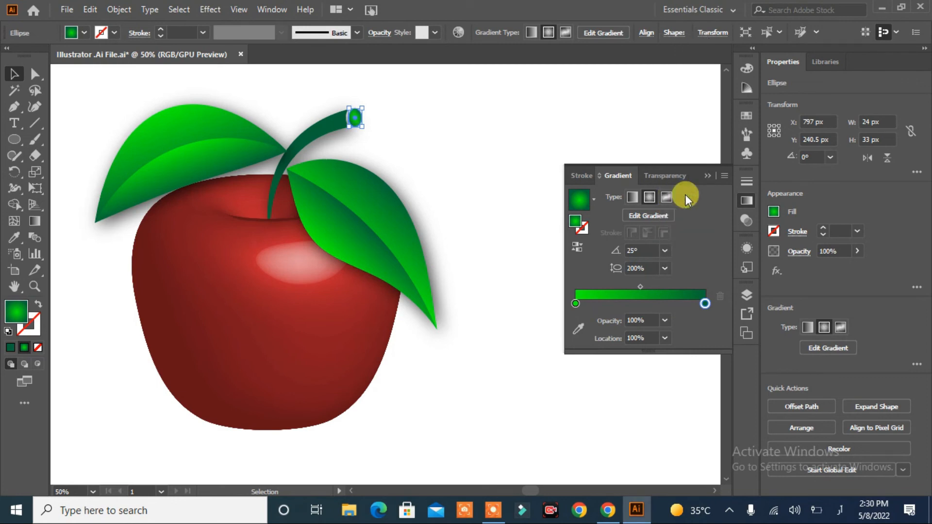
{"action": "left_click", "coordinate": [458, 223]}
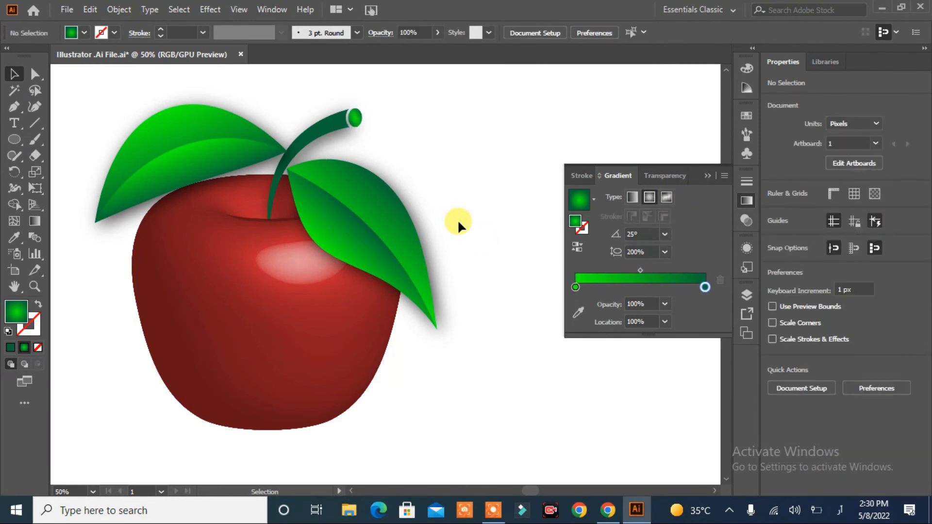
Step: Move the midpoint of the stem-end ellipse's radial gradient to about 19% and put the gradient settings away
{"action": "left_click", "coordinate": [576, 287]}
{"action": "left_click_drag", "start_coordinate": [640, 271], "coordinate": [600, 271]}
{"action": "left_click", "coordinate": [359, 126]}
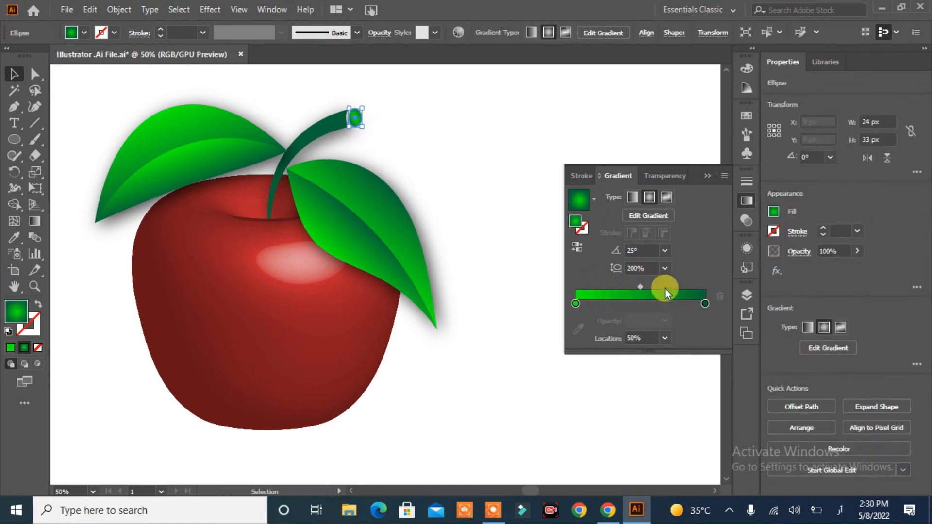
{"action": "left_click", "coordinate": [505, 197]}
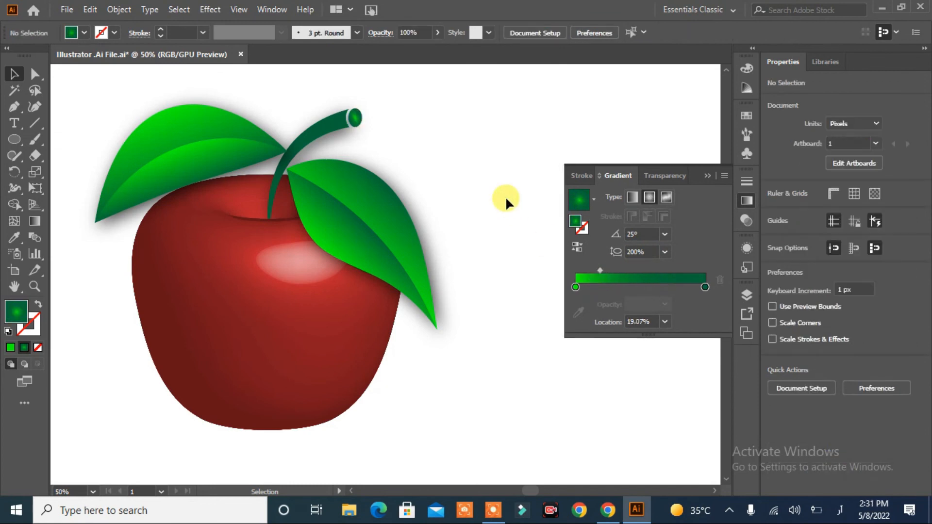
{"action": "left_click", "coordinate": [708, 177]}
Step: Select all the apple, stem and leaf shapes, combine them into one group and deselect it
{"action": "left_click_drag", "start_coordinate": [463, 212], "coordinate": [115, 405]}
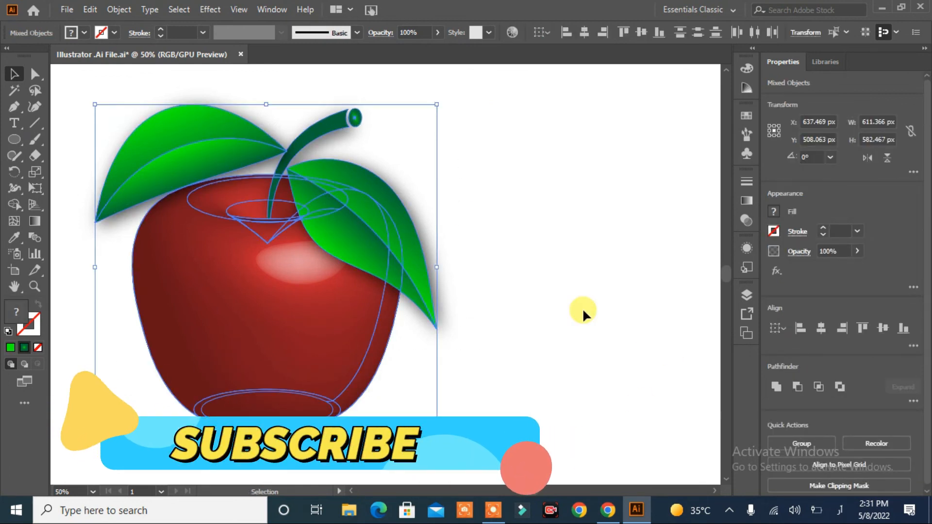
{"action": "left_click", "coordinate": [564, 316]}
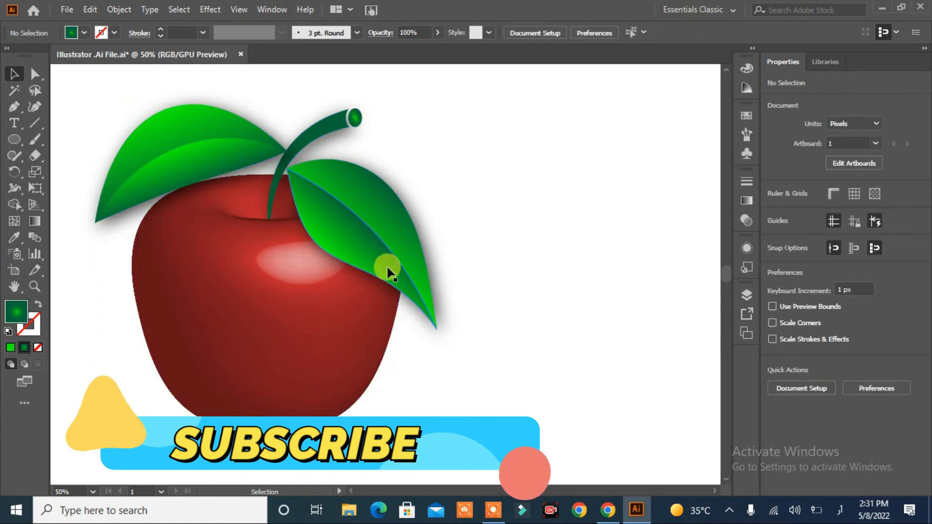
{"action": "left_click", "coordinate": [384, 225]}
{"action": "key", "text": "a"}
{"action": "key", "text": "ctrl+a"}
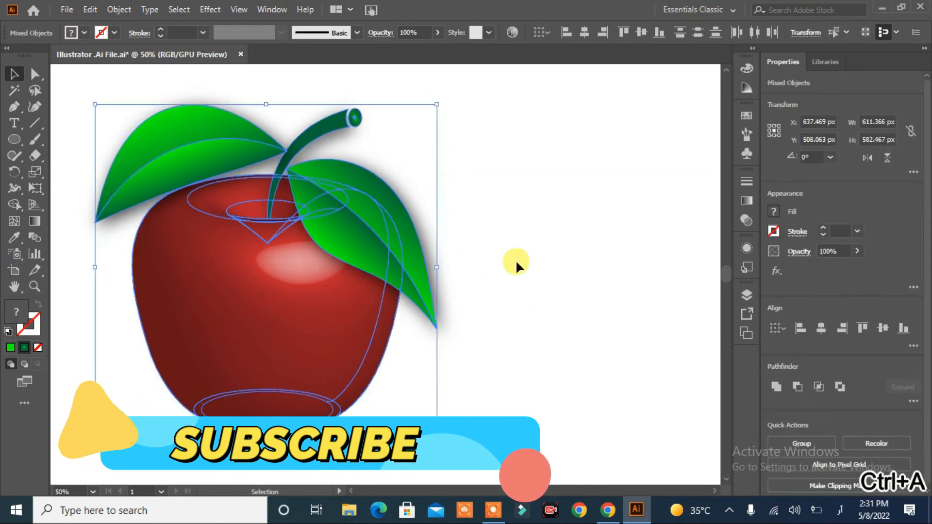
{"action": "left_click", "coordinate": [807, 443]}
{"action": "left_click", "coordinate": [578, 355]}
Step: Reposition the grouped apple on the artboard and leave the background rectangle deselected
{"action": "left_click", "coordinate": [407, 270]}
{"action": "left_click_drag", "start_coordinate": [407, 272], "coordinate": [481, 335]}
{"action": "left_click", "coordinate": [480, 334]}
{"action": "left_click_drag", "start_coordinate": [318, 334], "coordinate": [278, 329]}
{"action": "left_click", "coordinate": [461, 334]}
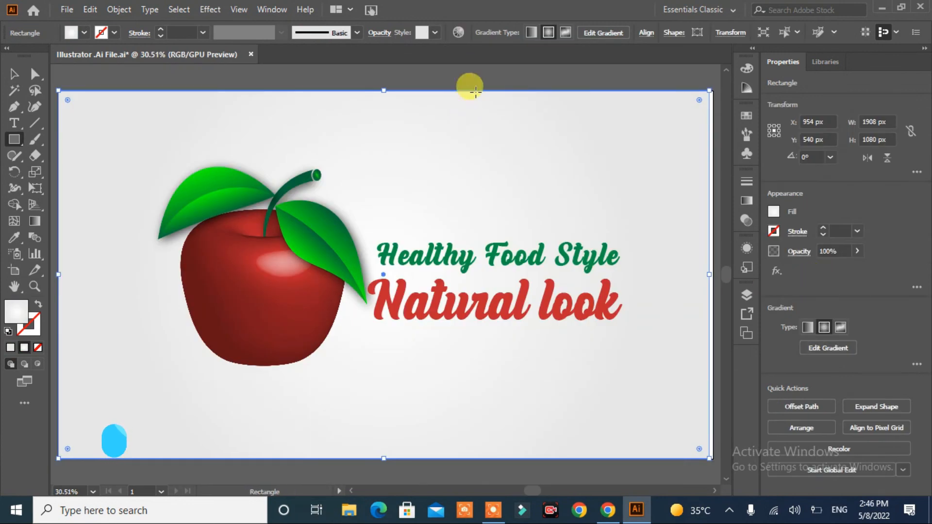
{"action": "left_click", "coordinate": [14, 73]}
{"action": "left_click", "coordinate": [413, 77]}
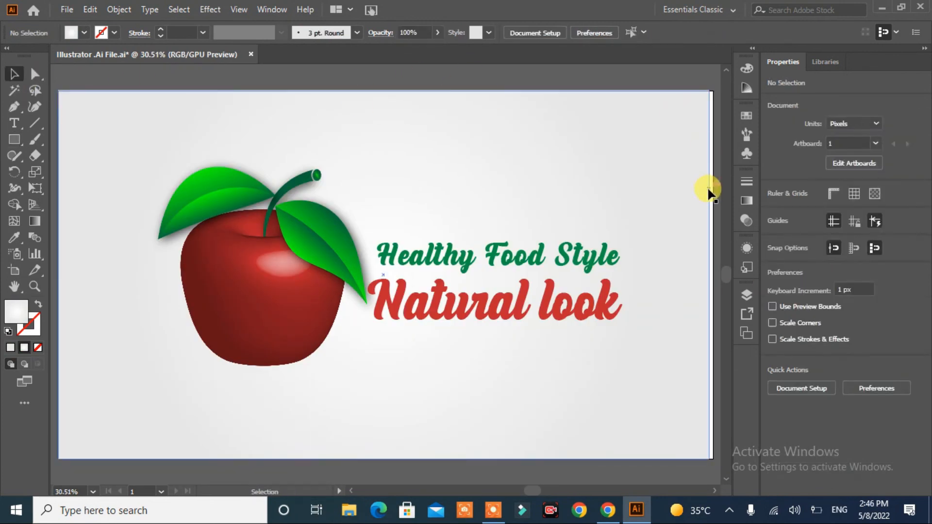